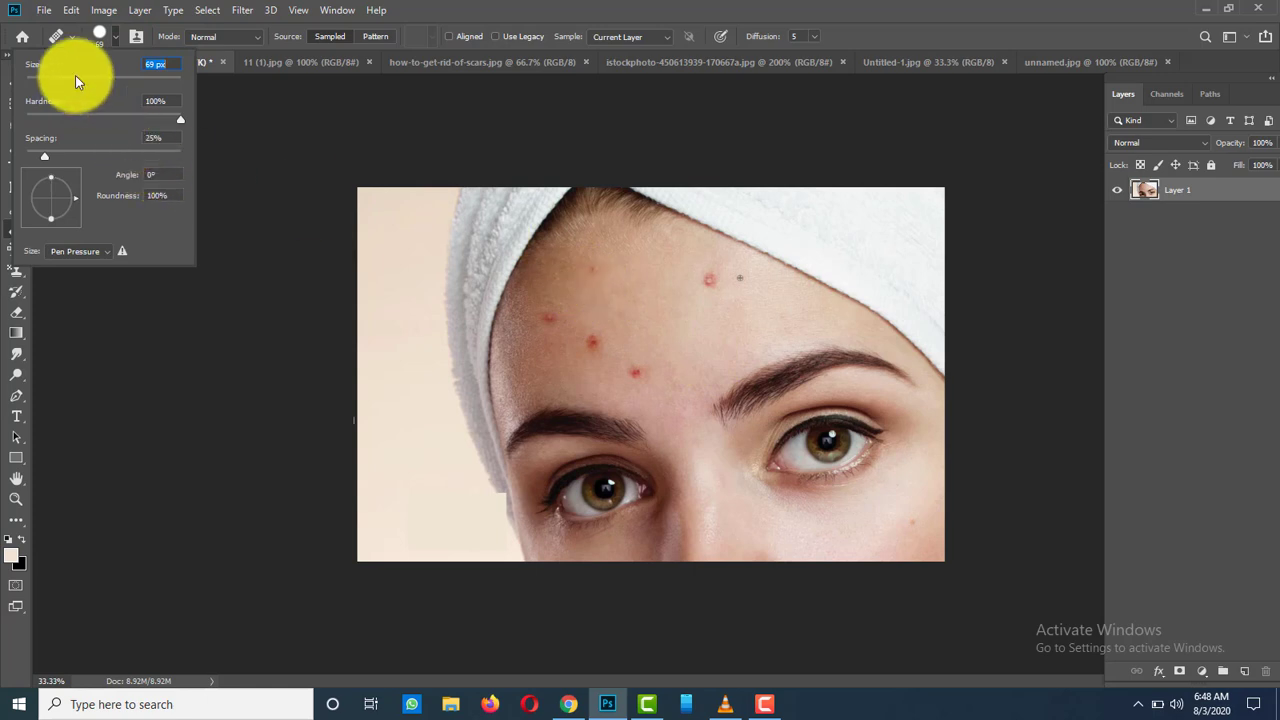
Heal the red forehead blemishes with the Healing Brush at 98 px, sampling clean skin from the middle of the forehead.
drag(79, 82, 101, 82)
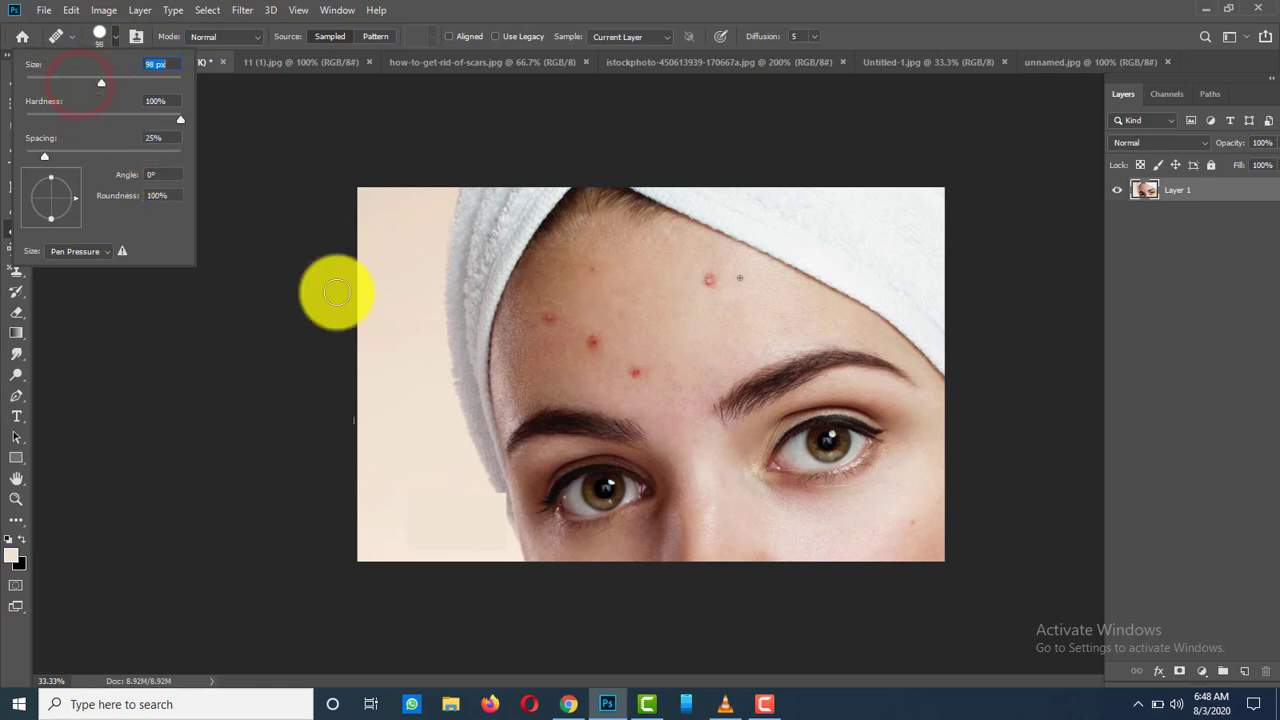
click(633, 306)
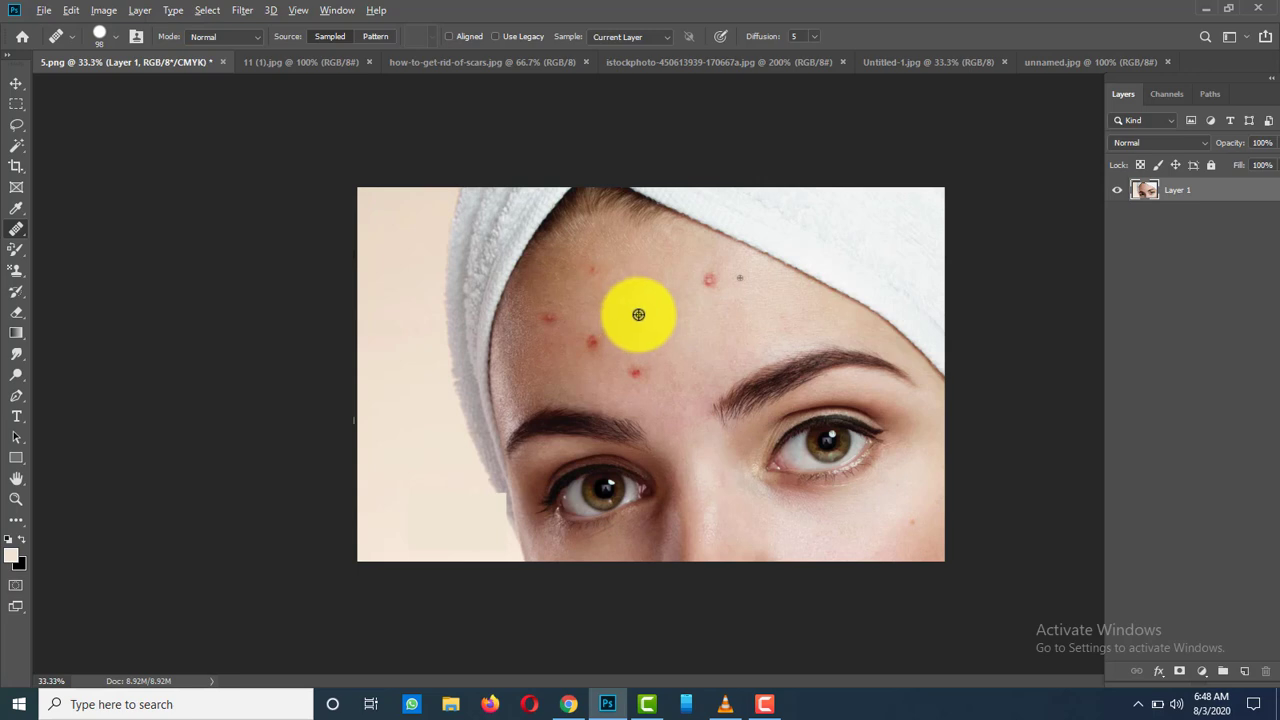
alt+click(638, 314)
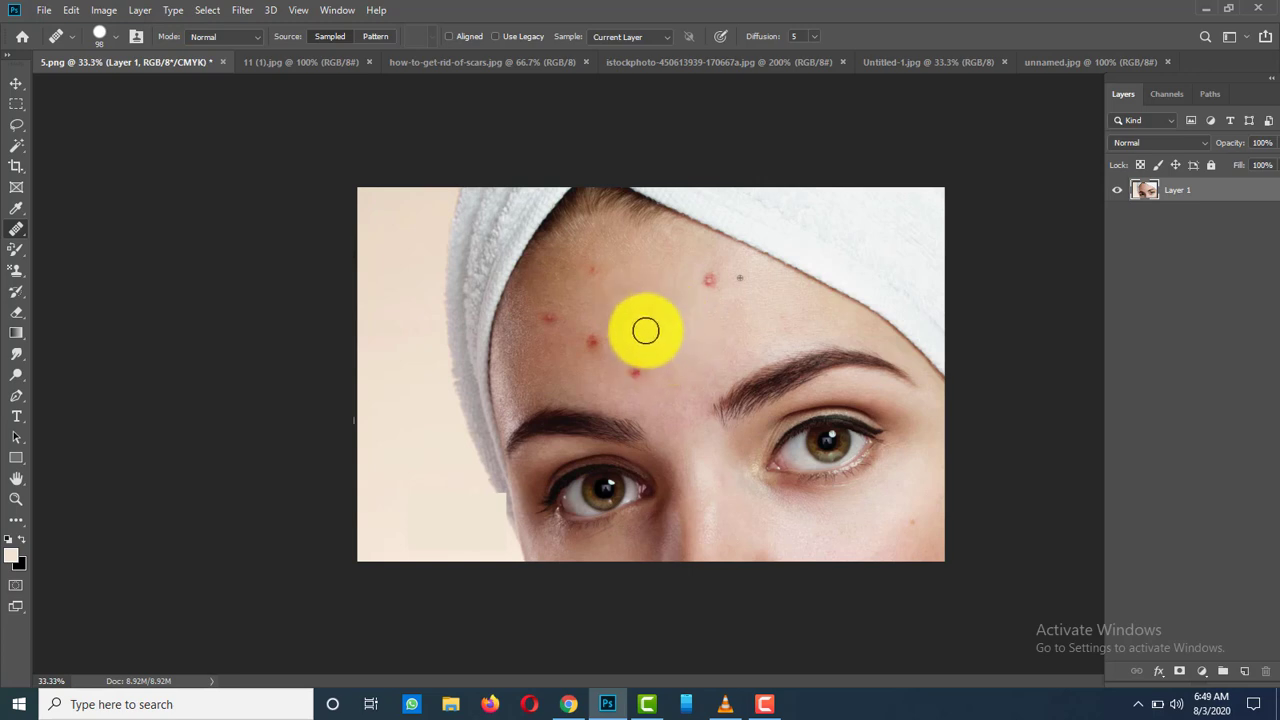
click(639, 372)
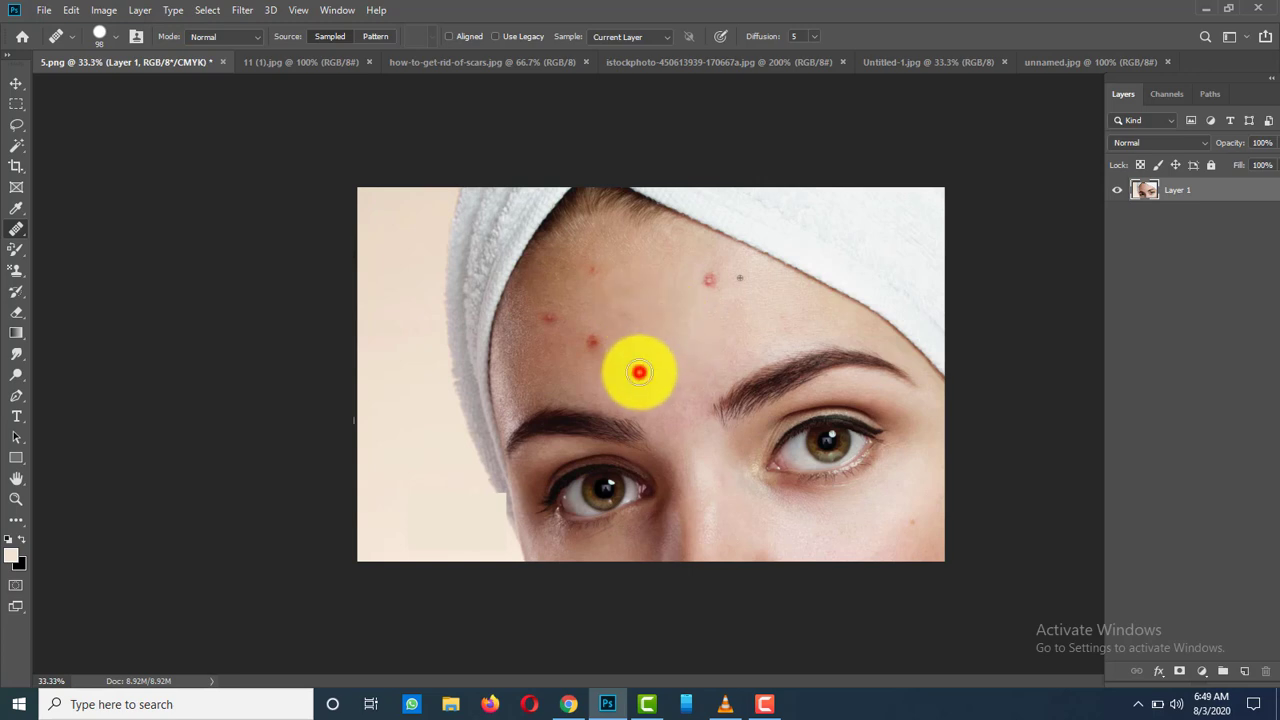
click(597, 340)
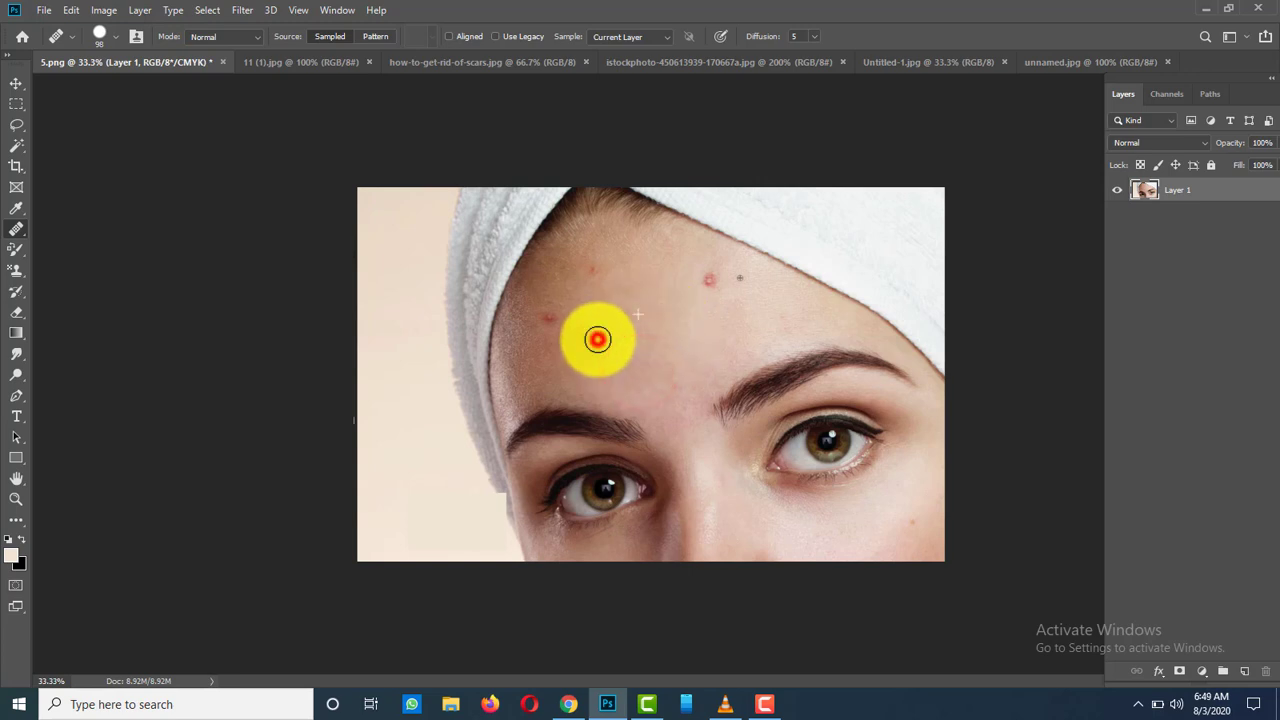
click(551, 317)
click(592, 347)
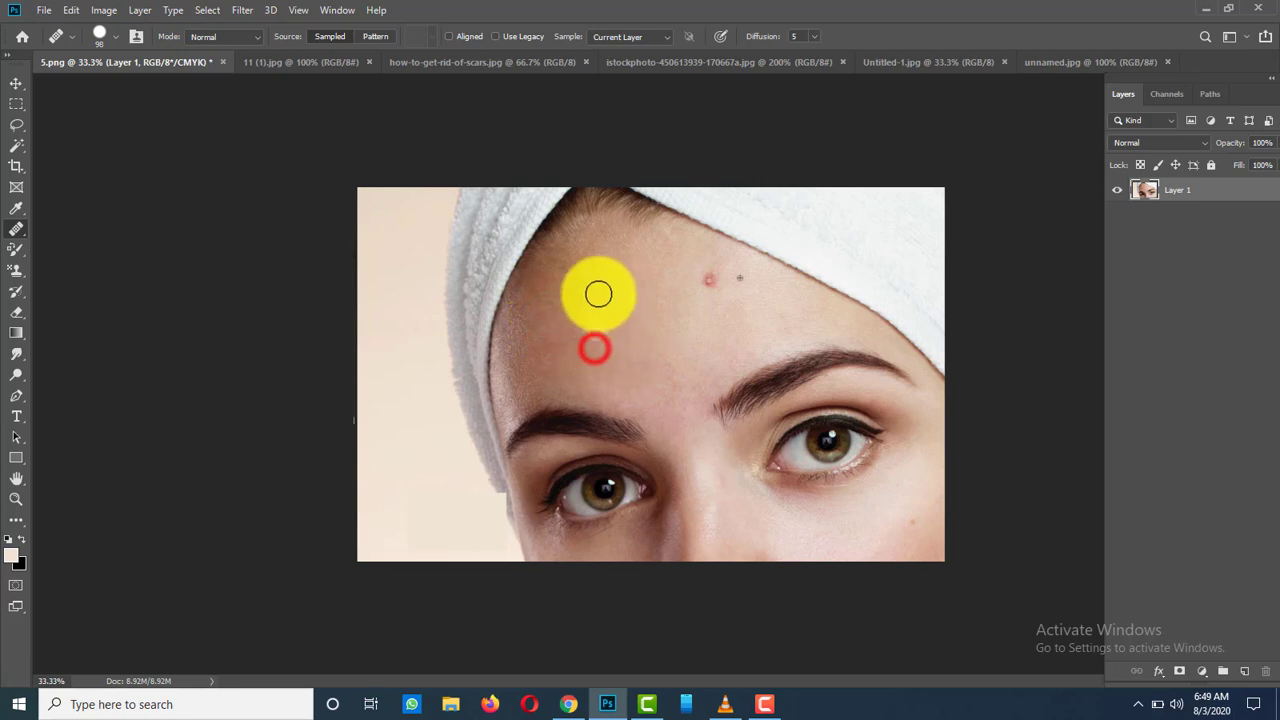
click(595, 273)
click(708, 281)
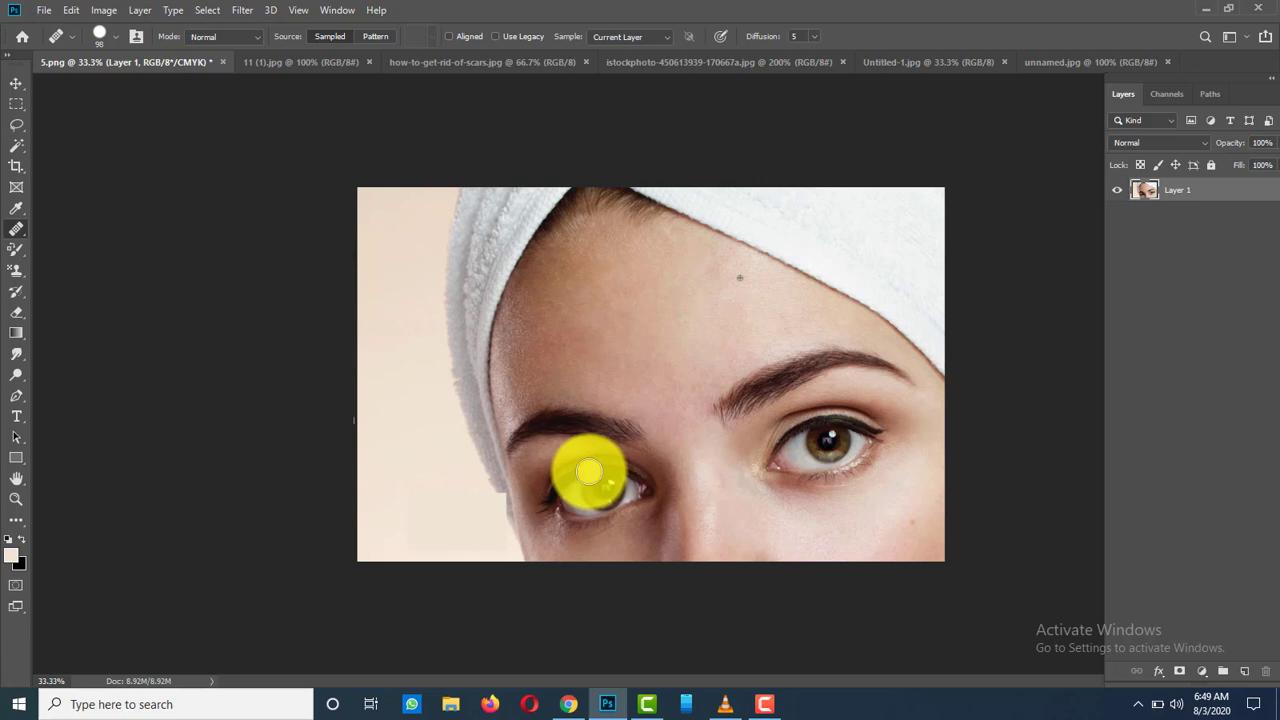
Undo all the Healing Brush corrections on the forehead blemishes.
key(ctrl+z)
key(ctrl+z)
key(ctrl+z)
key(ctrl+z)
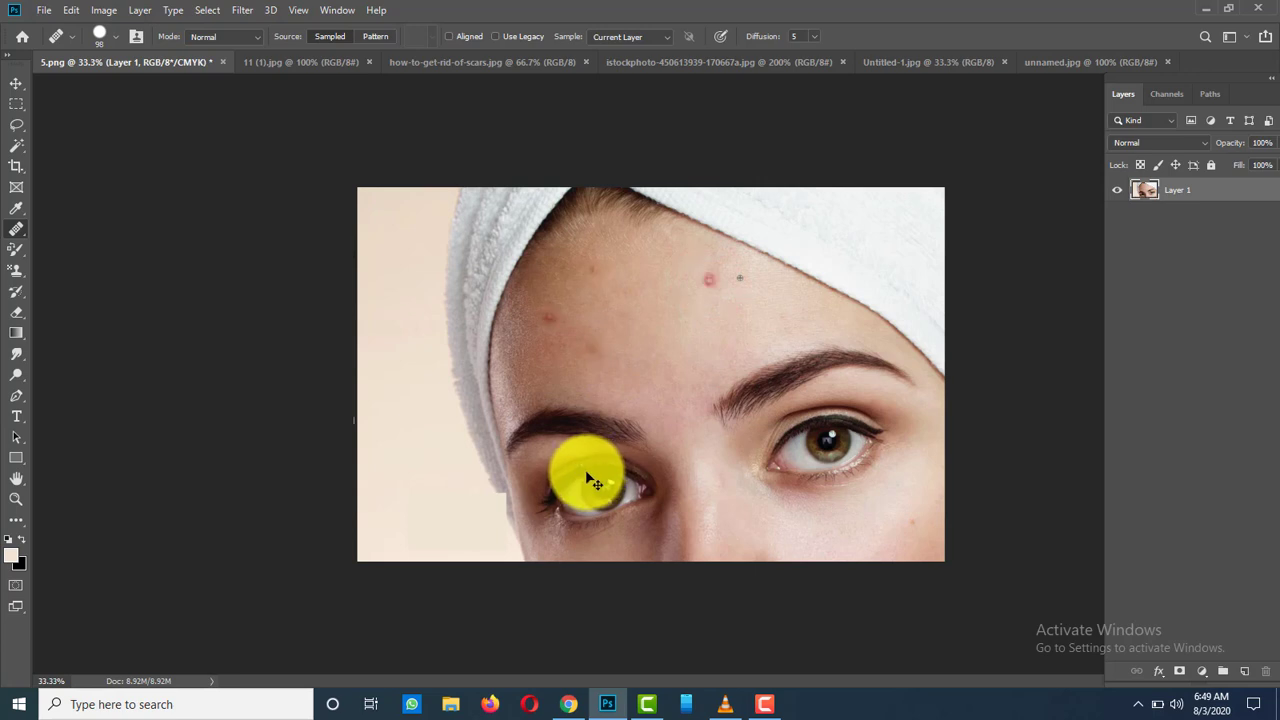
key(ctrl+z)
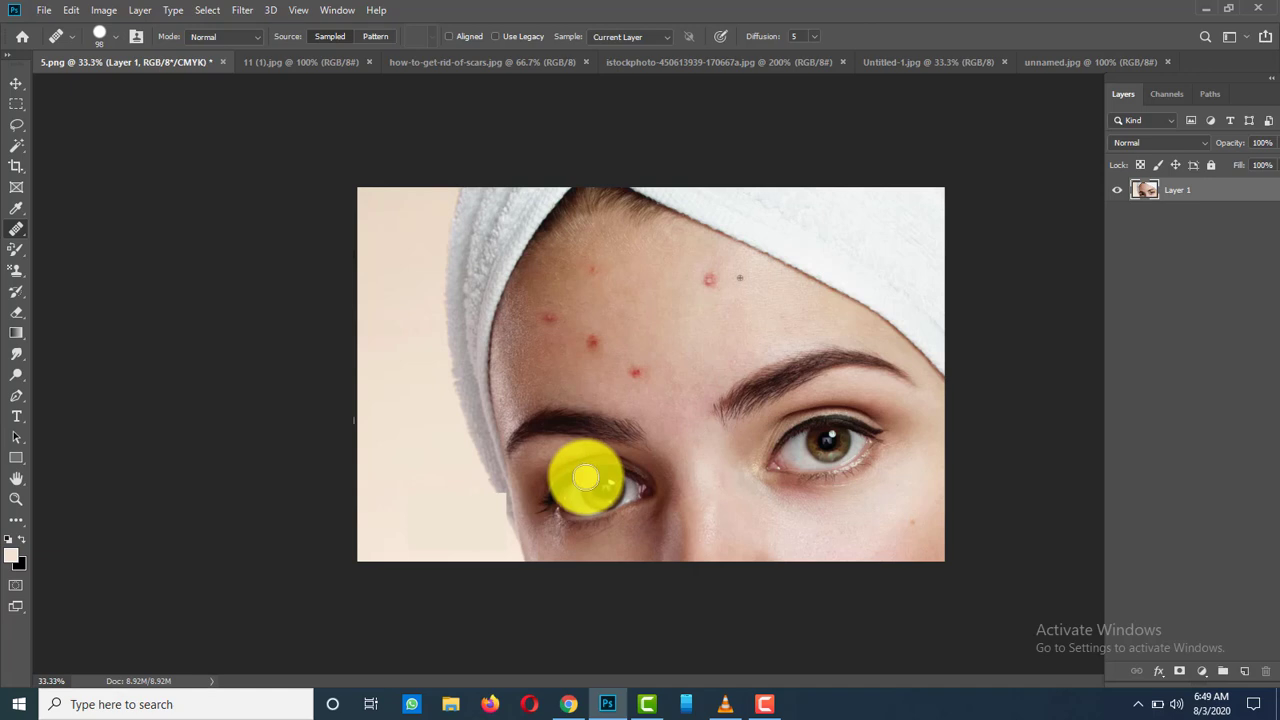
Retouch the larger red forehead blemishes with the Spot Healing Brush, using the Create Texture type.
right_click(20, 226)
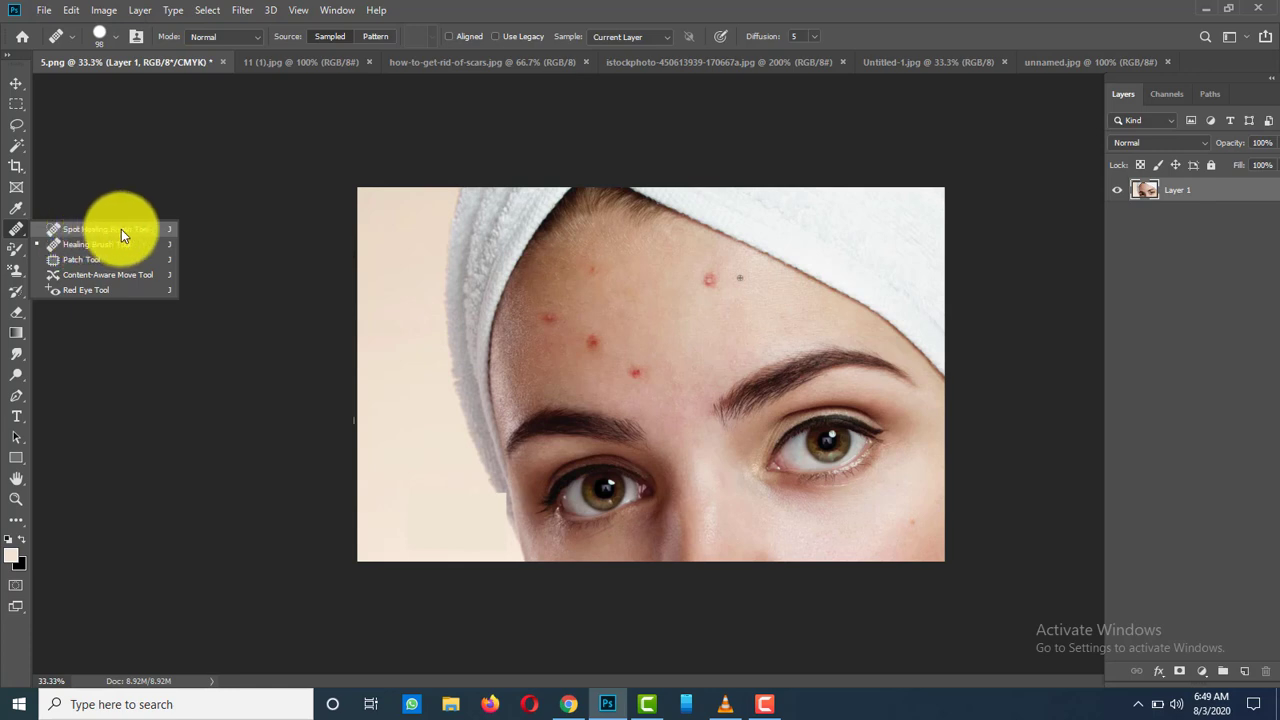
click(121, 229)
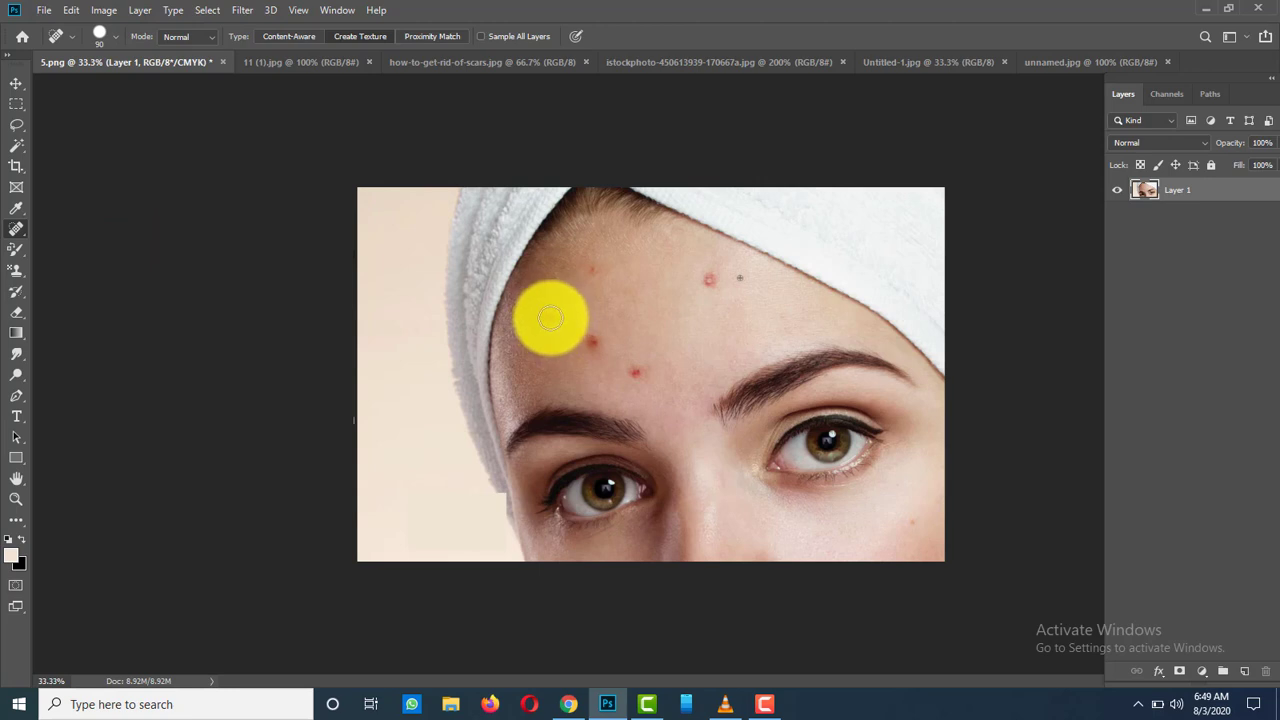
click(593, 342)
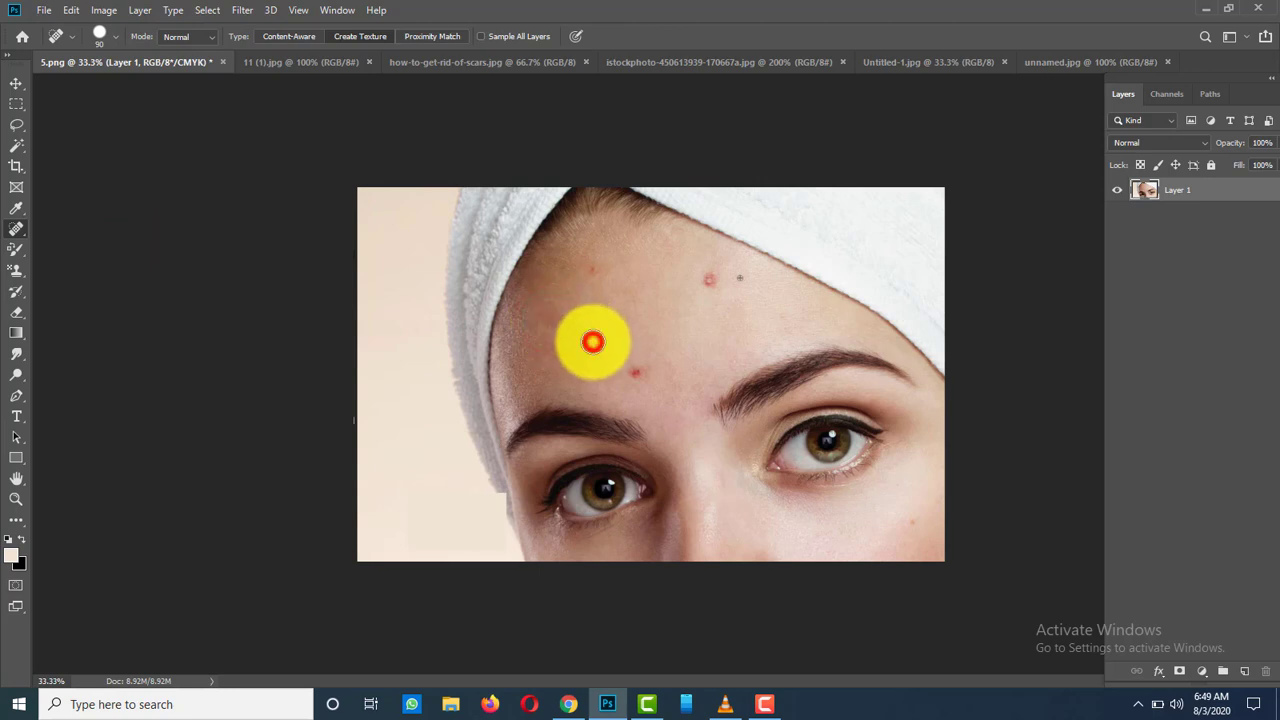
click(636, 373)
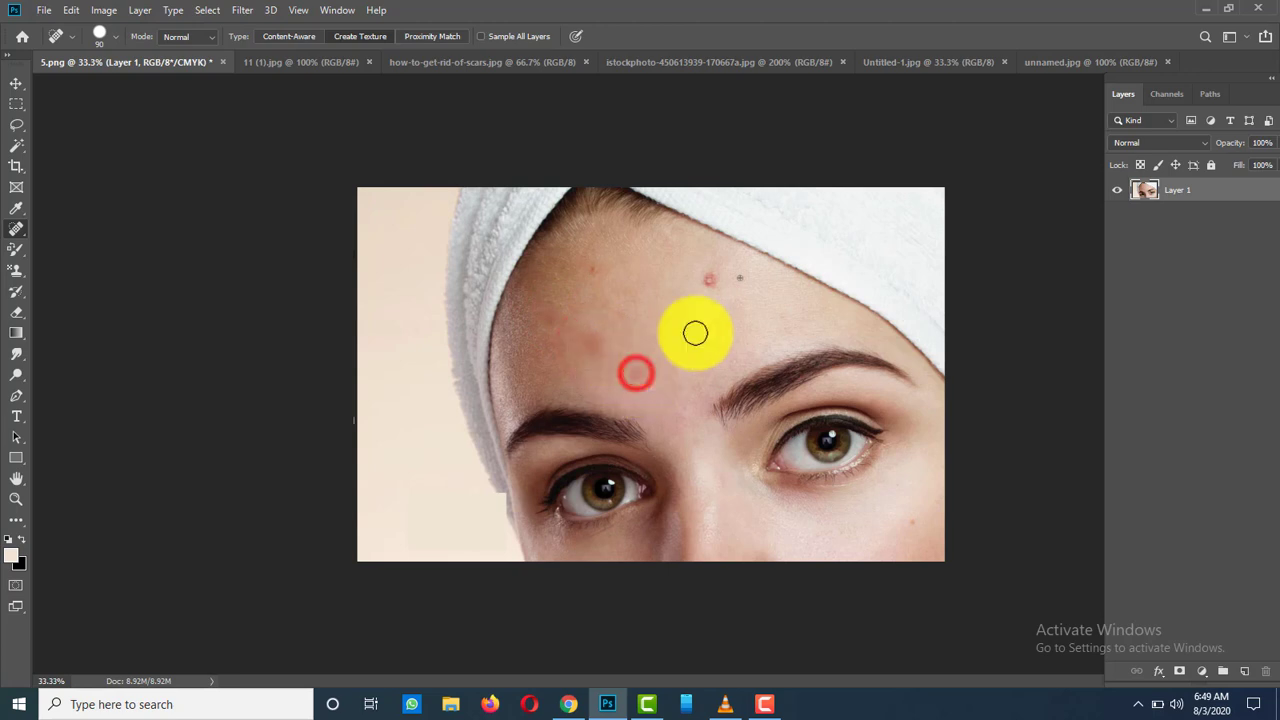
click(709, 280)
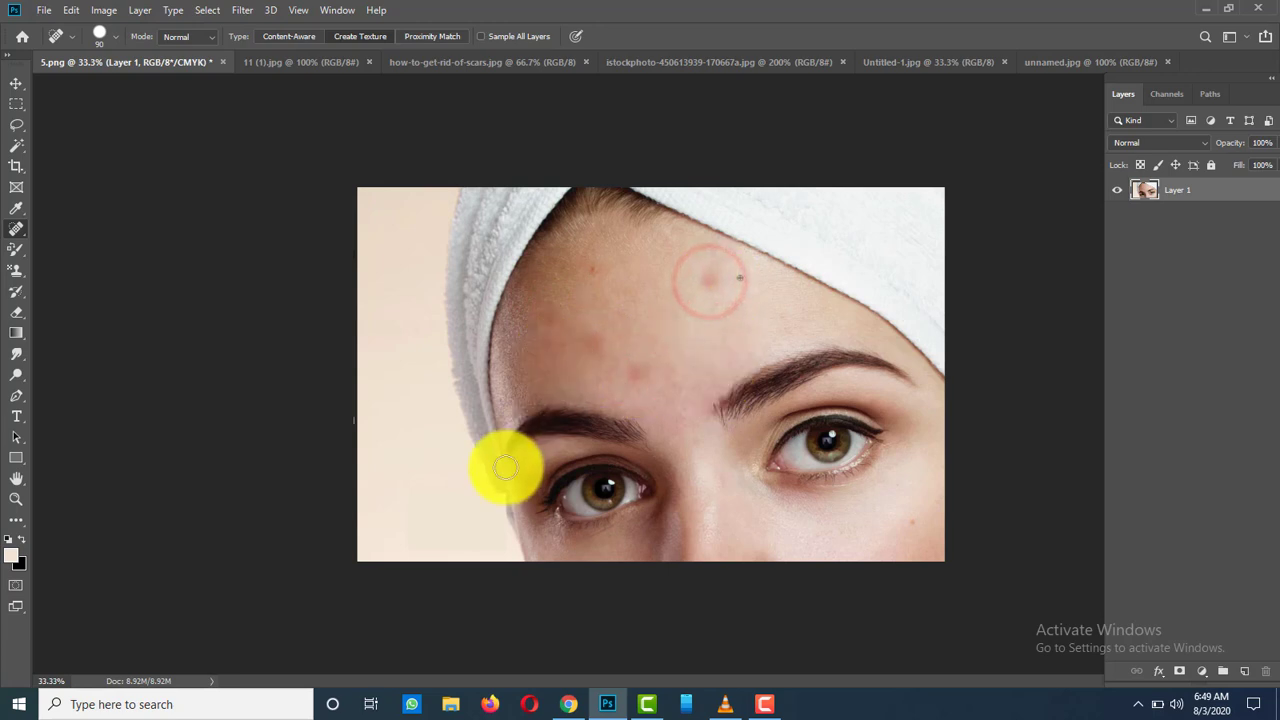
Enlarge the Spot Healing Brush to 125 px and go over the remaining red marks on the forehead.
key(bracketright)
key(bracketright)
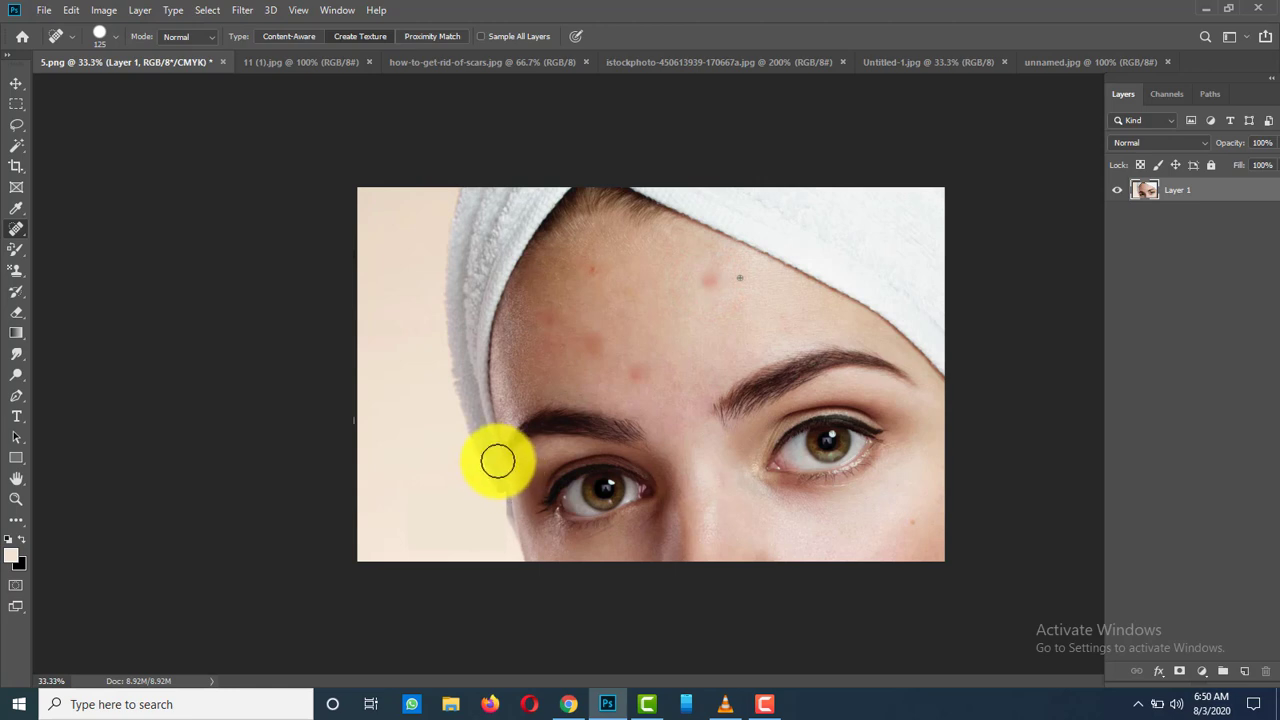
click(637, 373)
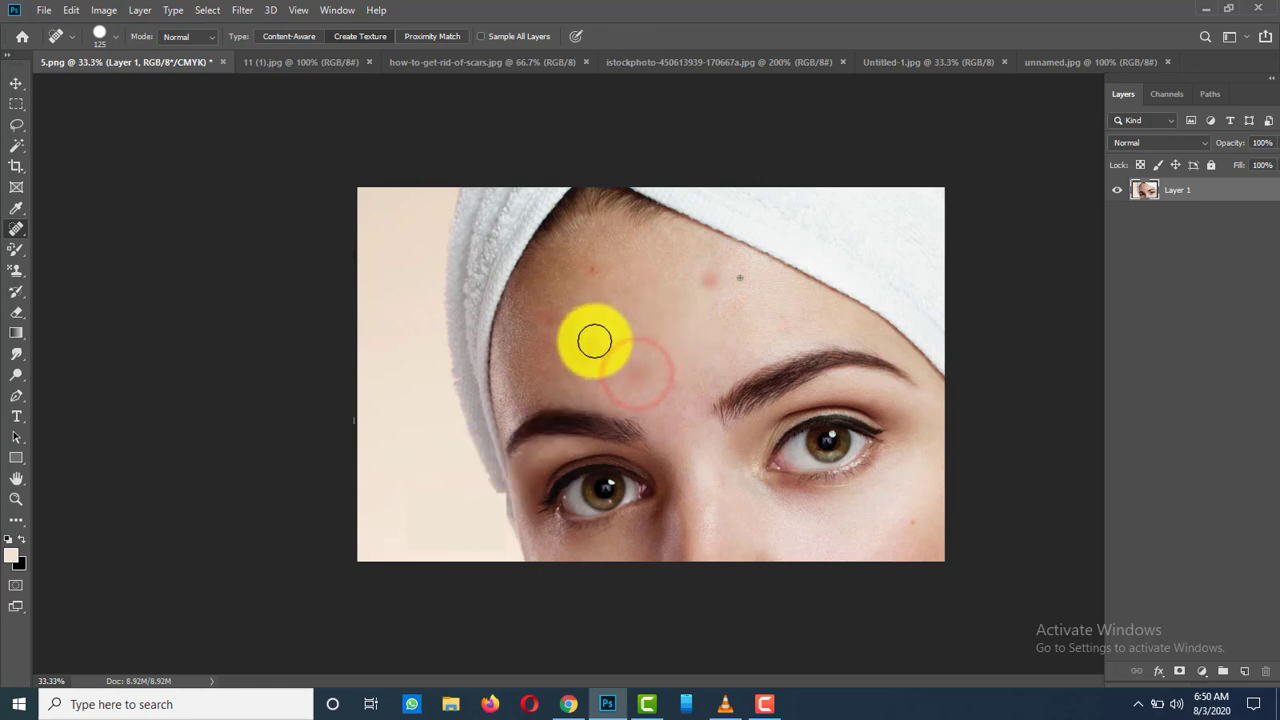
click(590, 340)
click(547, 316)
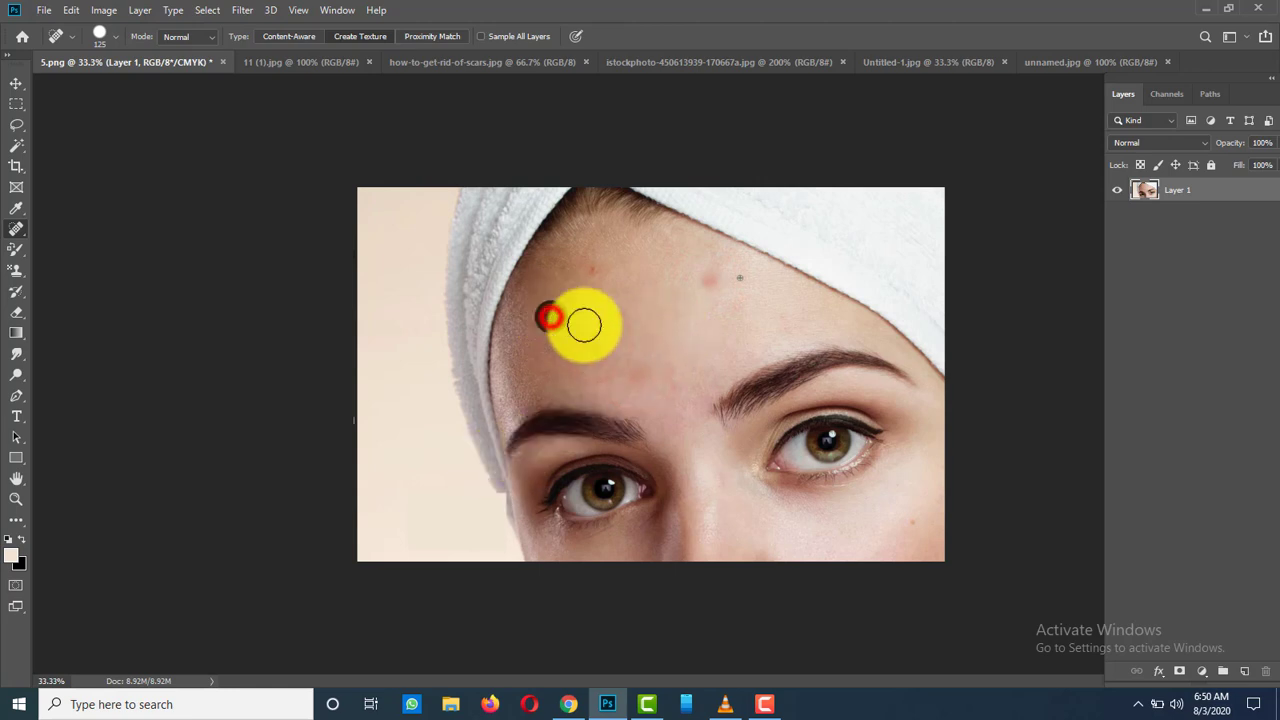
click(637, 368)
click(711, 278)
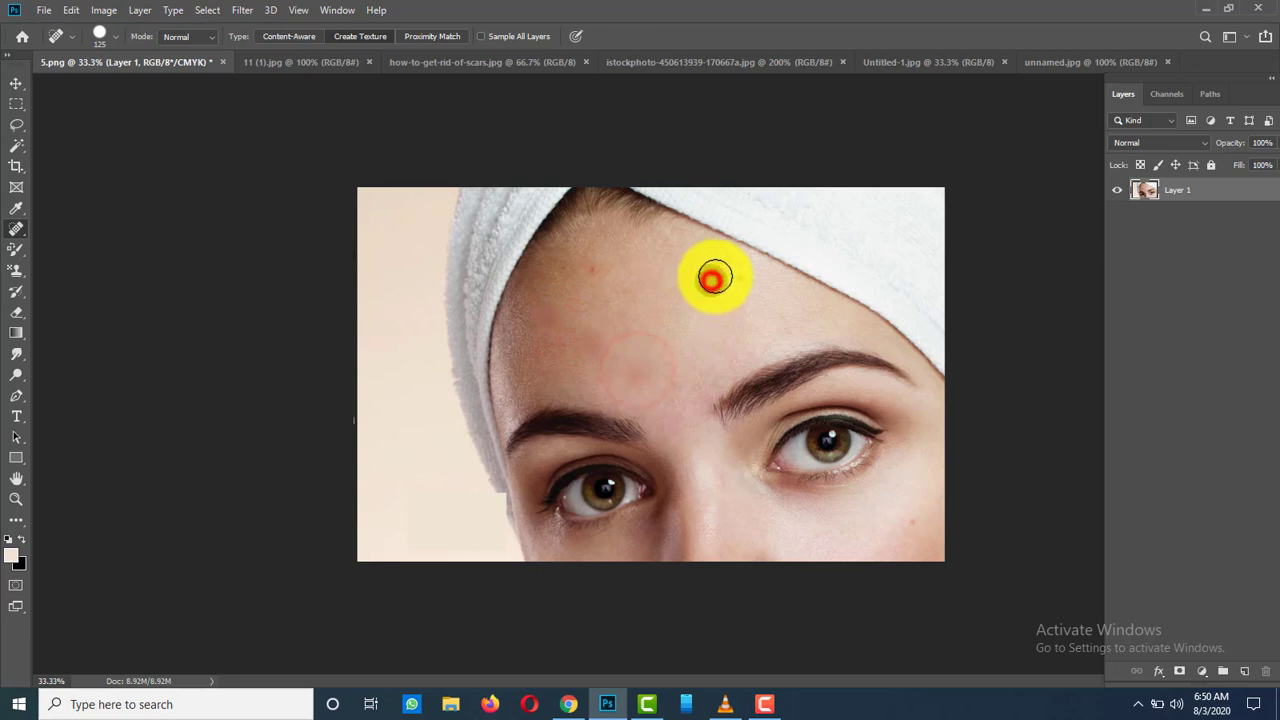
click(597, 268)
click(711, 277)
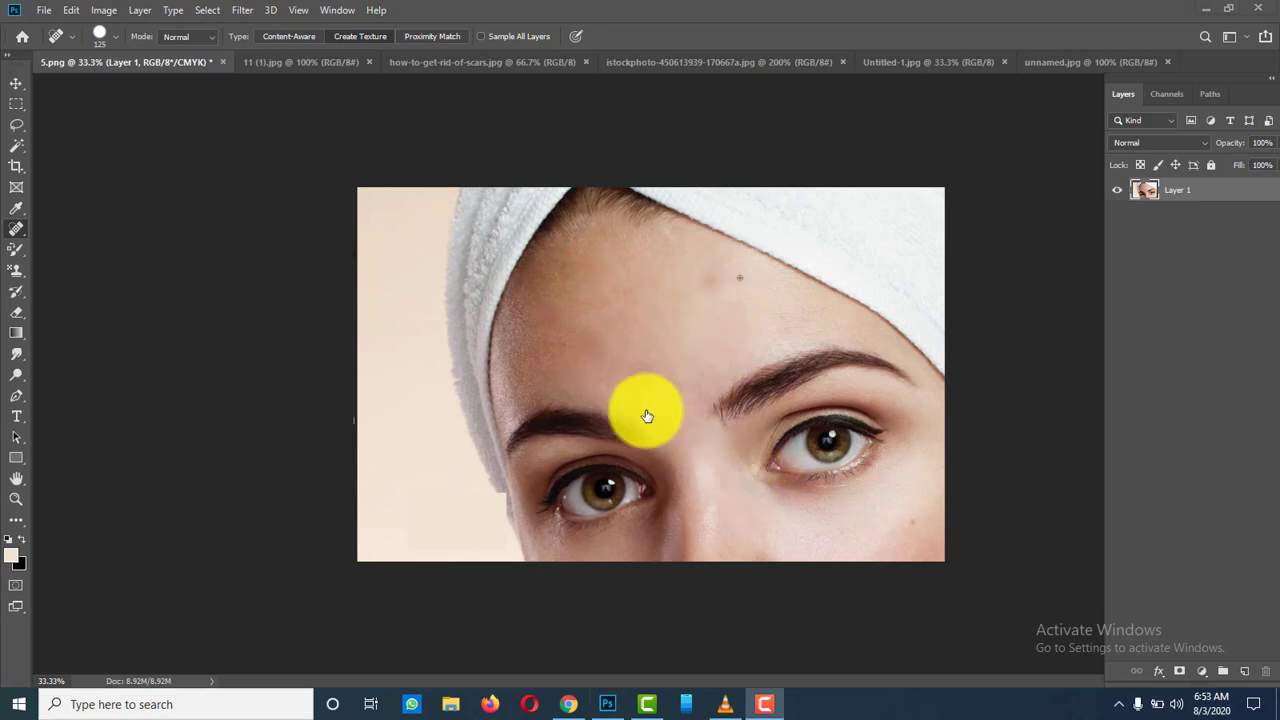
In 11 (1).jpg, patch the scratch on the boy's forehead with clean skin from mid-forehead using the Patch Tool, and deselect.
right_click(17, 230)
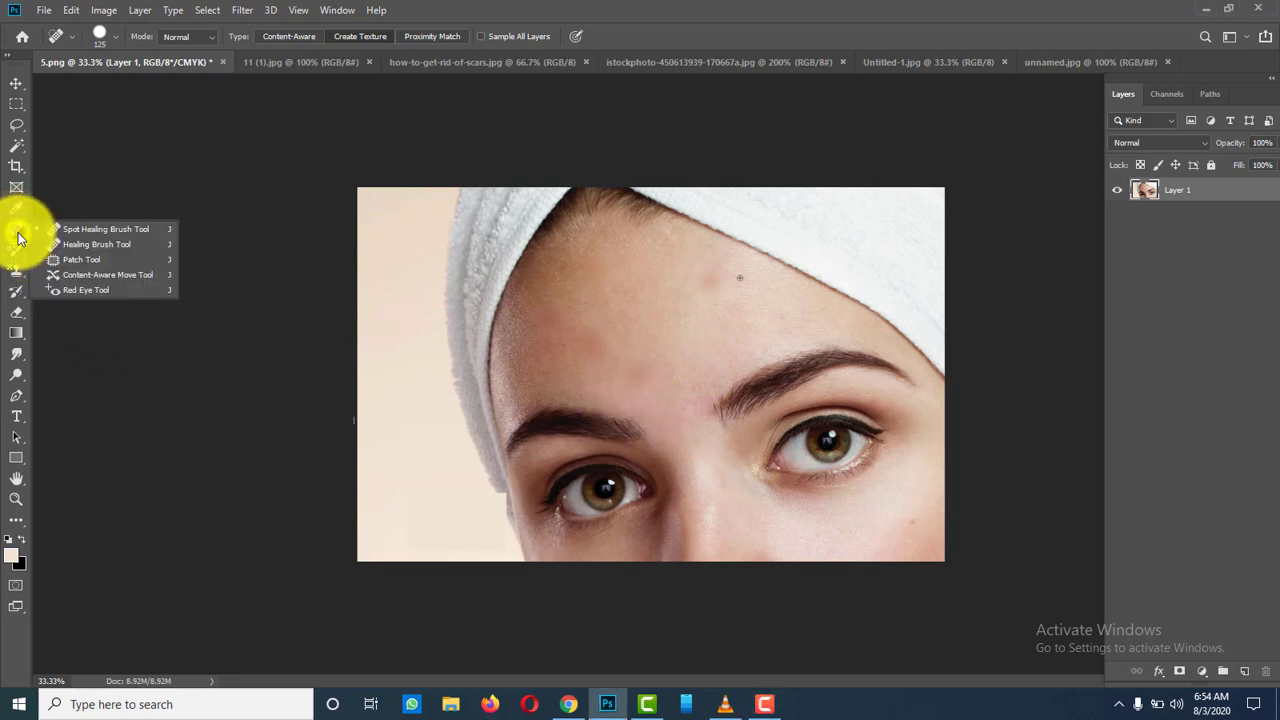
click(91, 262)
click(286, 67)
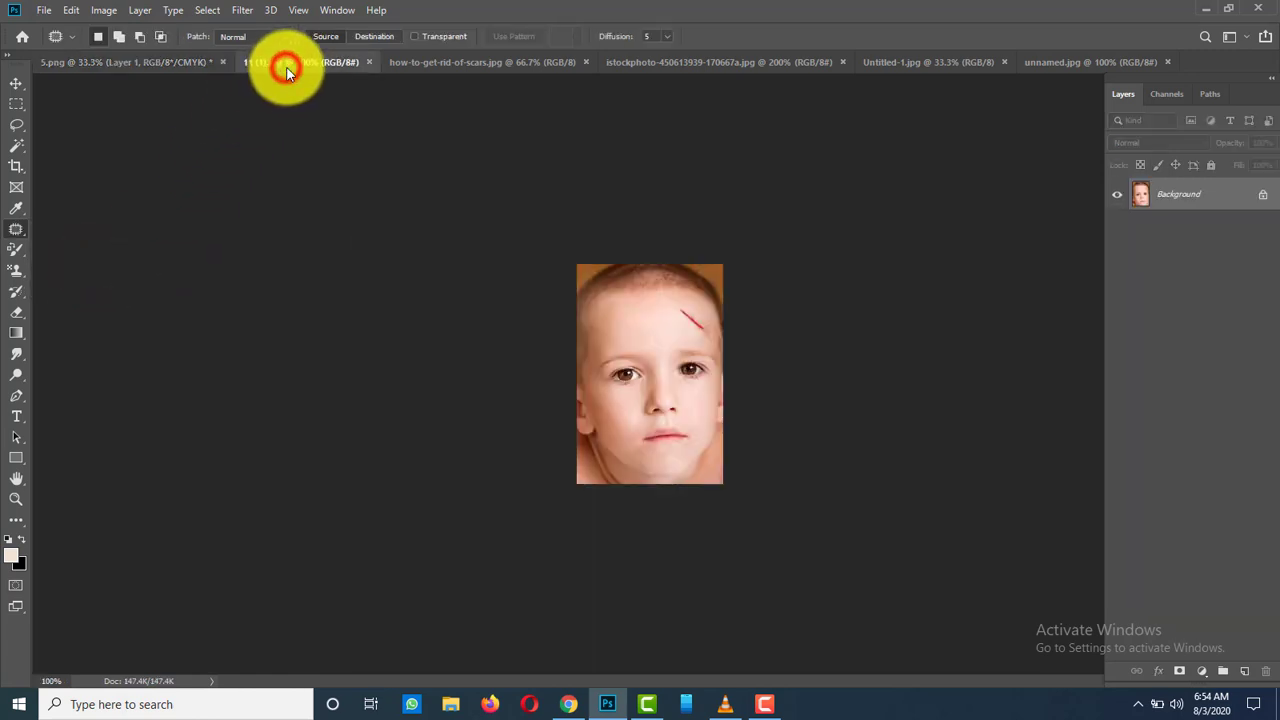
key(ctrl+plus)
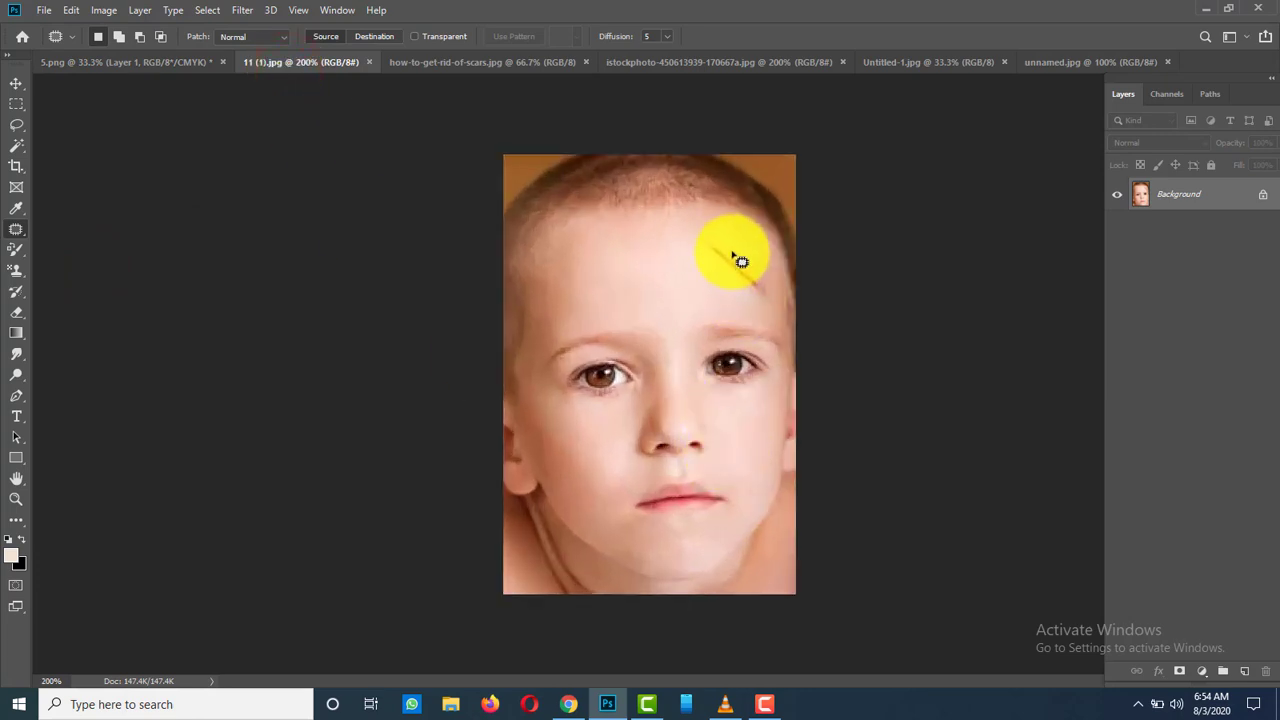
mouse_move(704, 250)
mouse_down()
mouse_move(741, 291)
mouse_move(769, 294)
mouse_move(755, 266)
mouse_move(712, 240)
mouse_move(736, 266)
mouse_move(669, 283)
mouse_up()
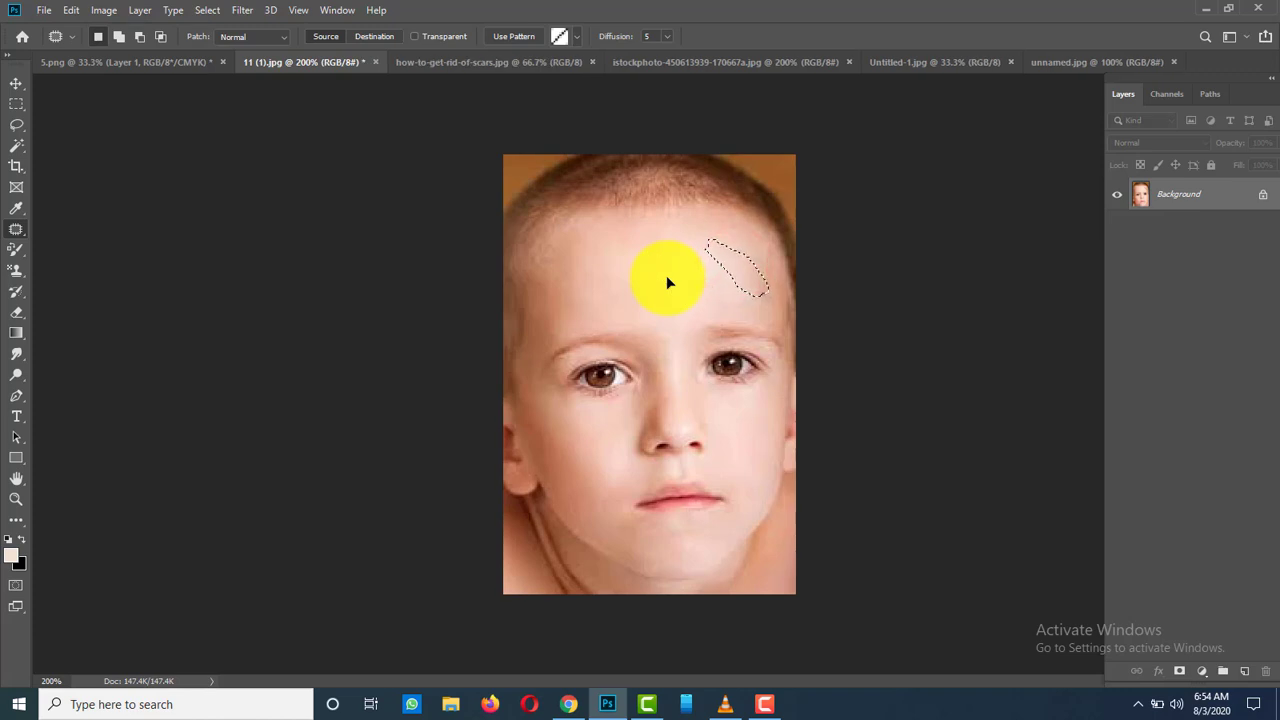
click(666, 275)
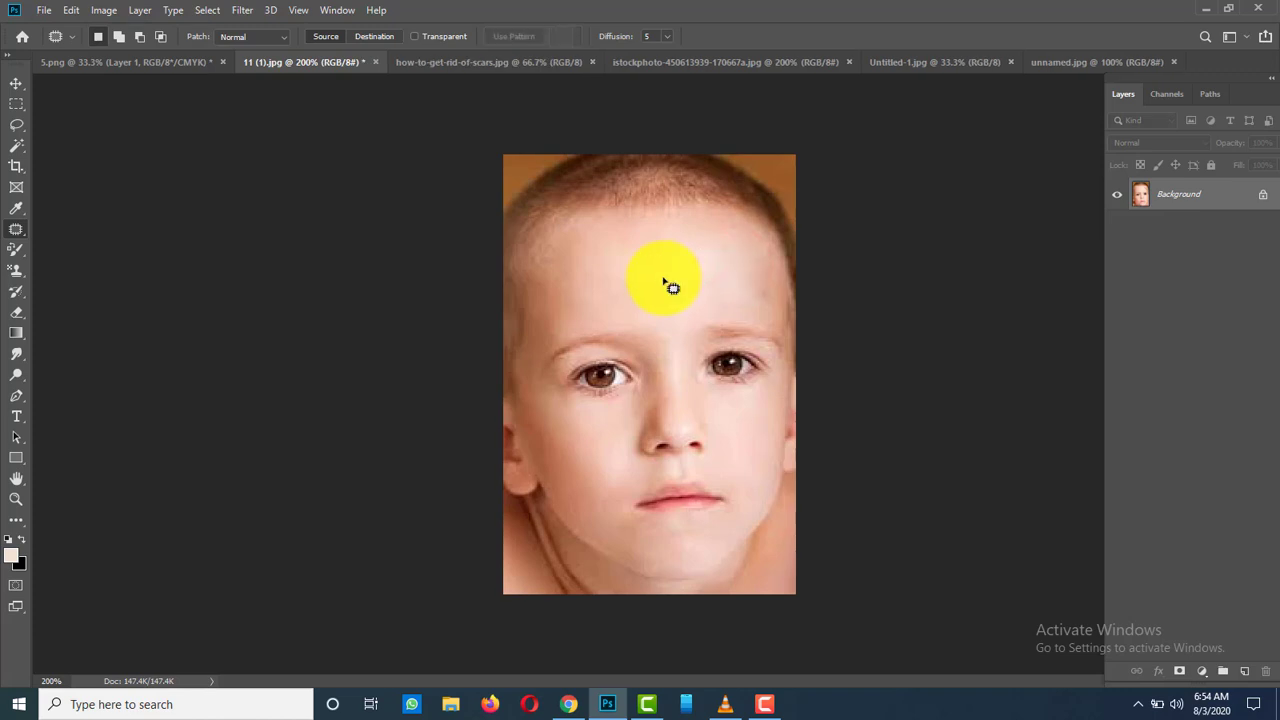
In how-to-get-rid-of-scars.jpg, patch the woman's cheek scar with clean skin from just below it, and deselect.
click(464, 65)
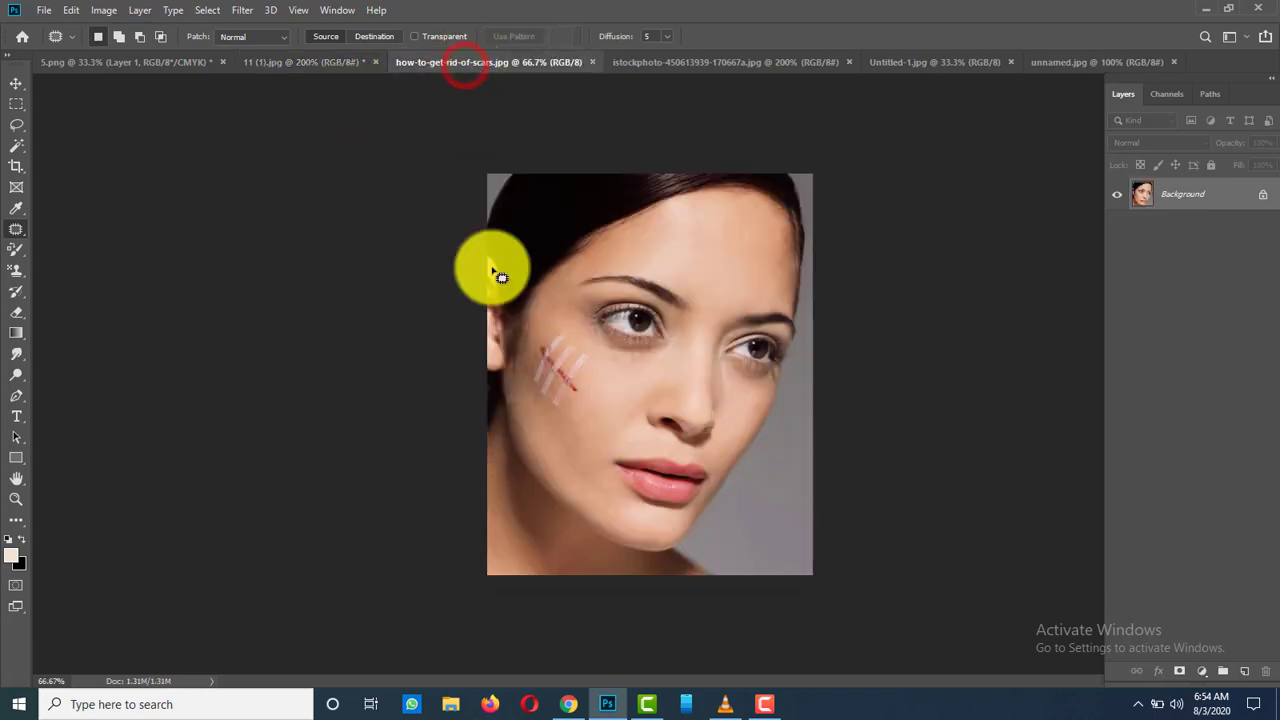
mouse_move(552, 334)
mouse_down()
mouse_move(528, 387)
mouse_move(544, 406)
mouse_move(584, 410)
mouse_move(589, 345)
mouse_move(545, 335)
mouse_move(564, 436)
mouse_up()
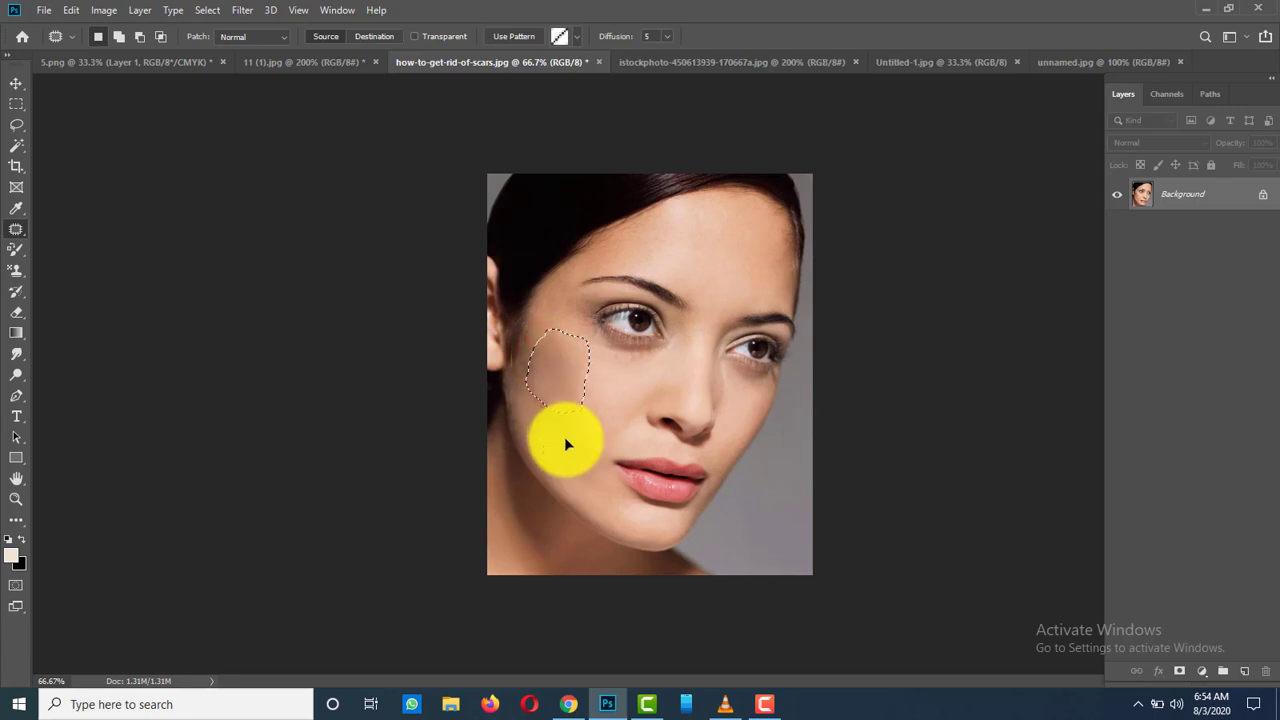
key(ctrl+d)
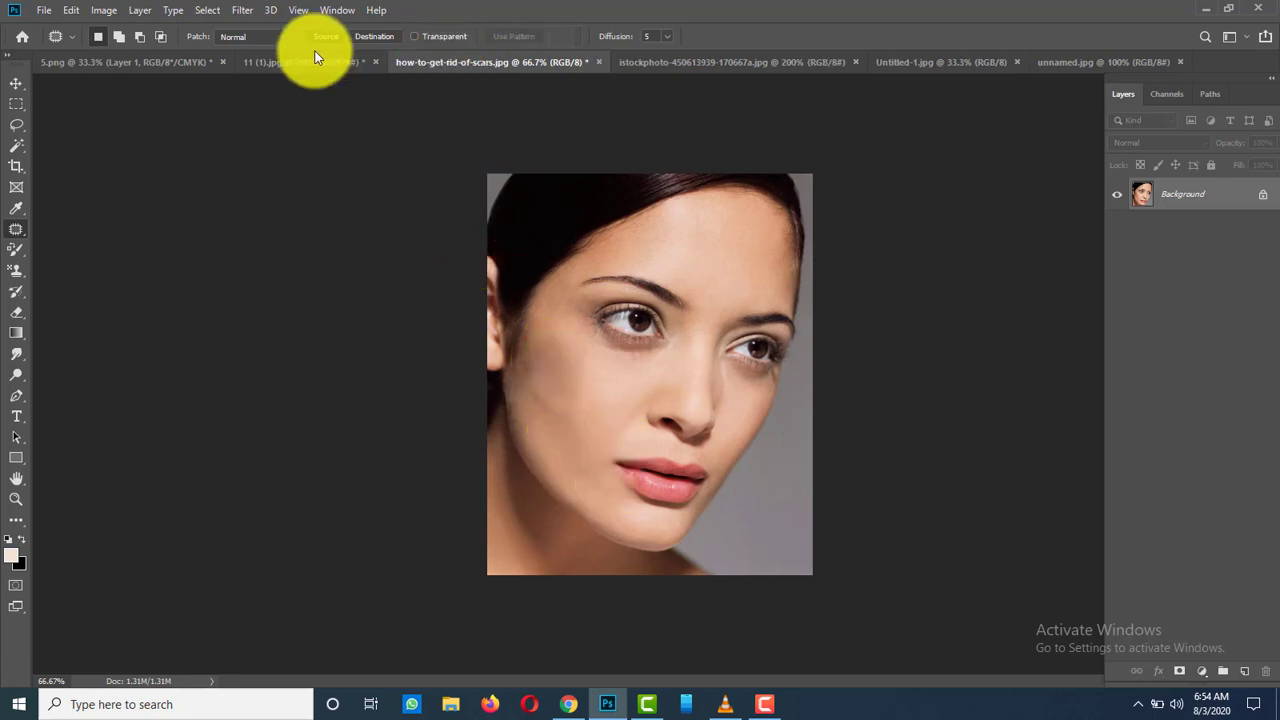
click(314, 62)
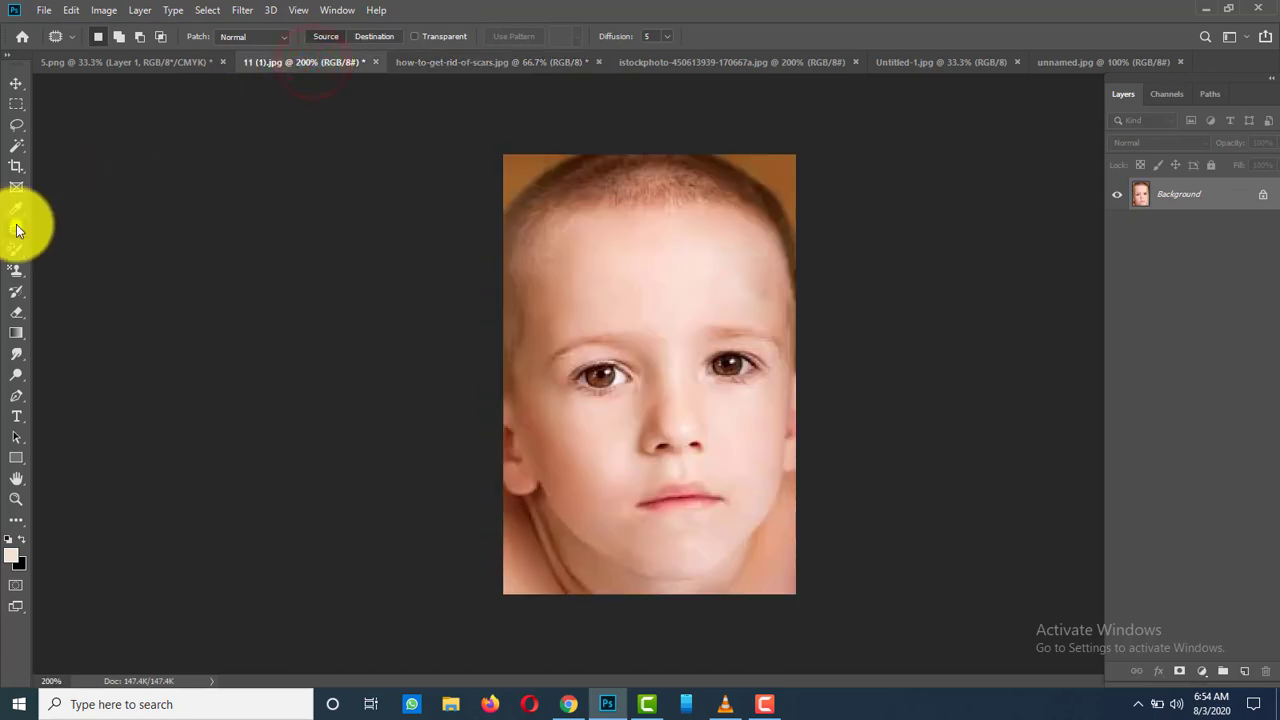
right_click(20, 229)
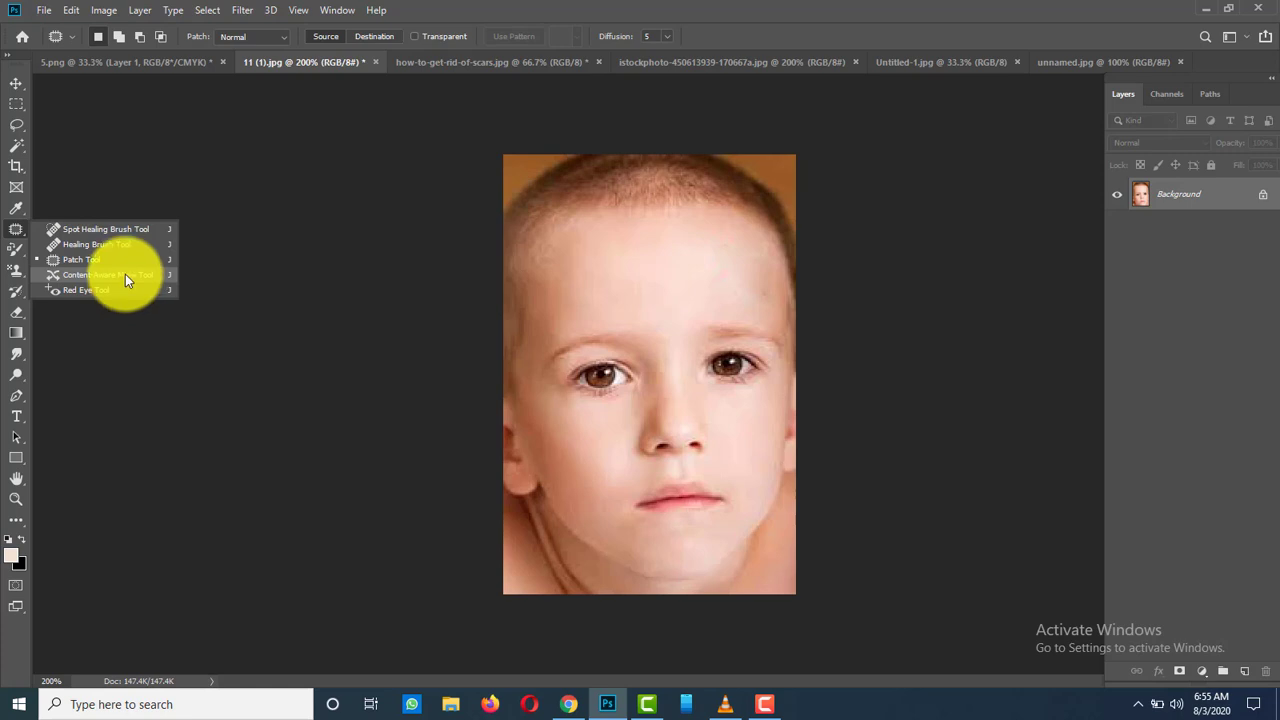
click(125, 274)
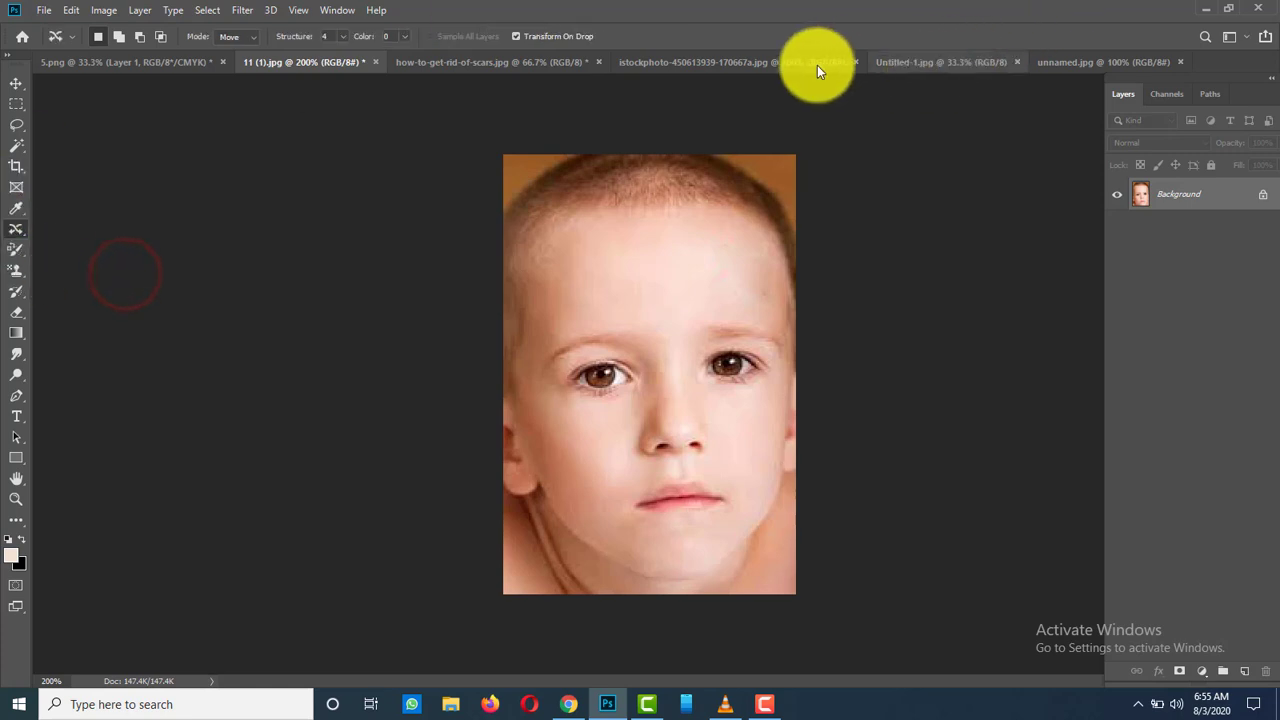
click(713, 61)
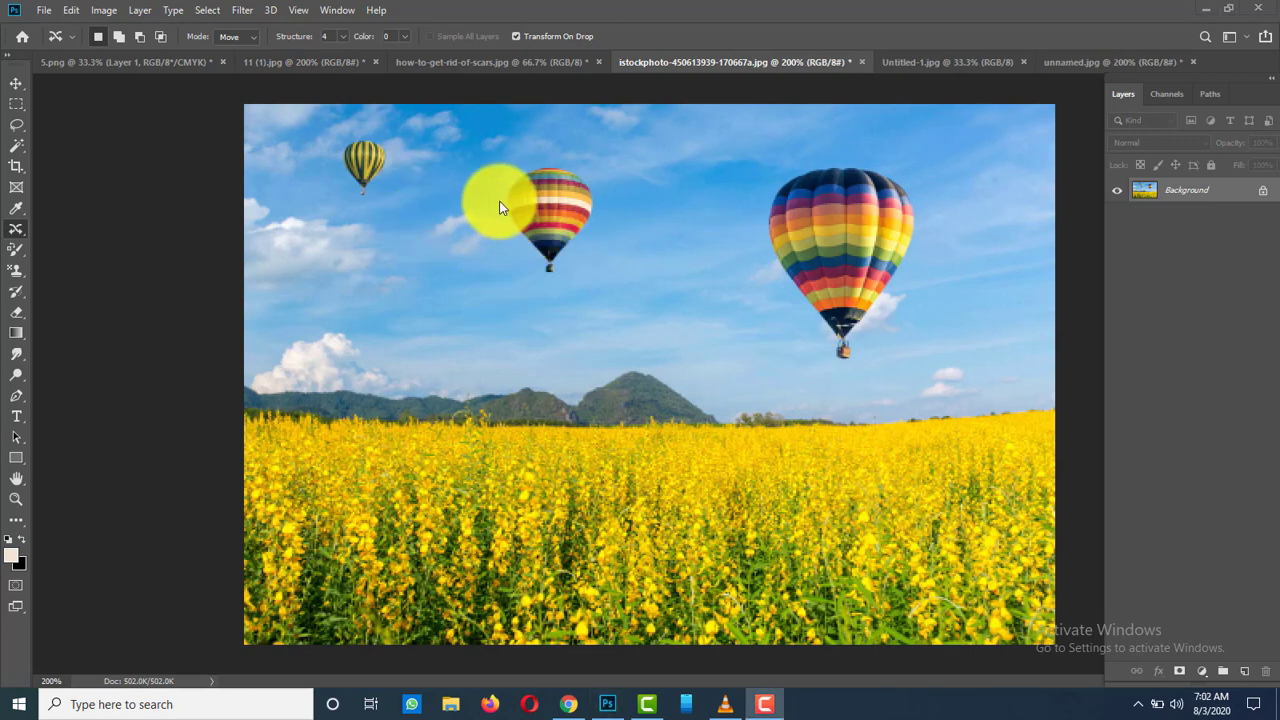
click(496, 201)
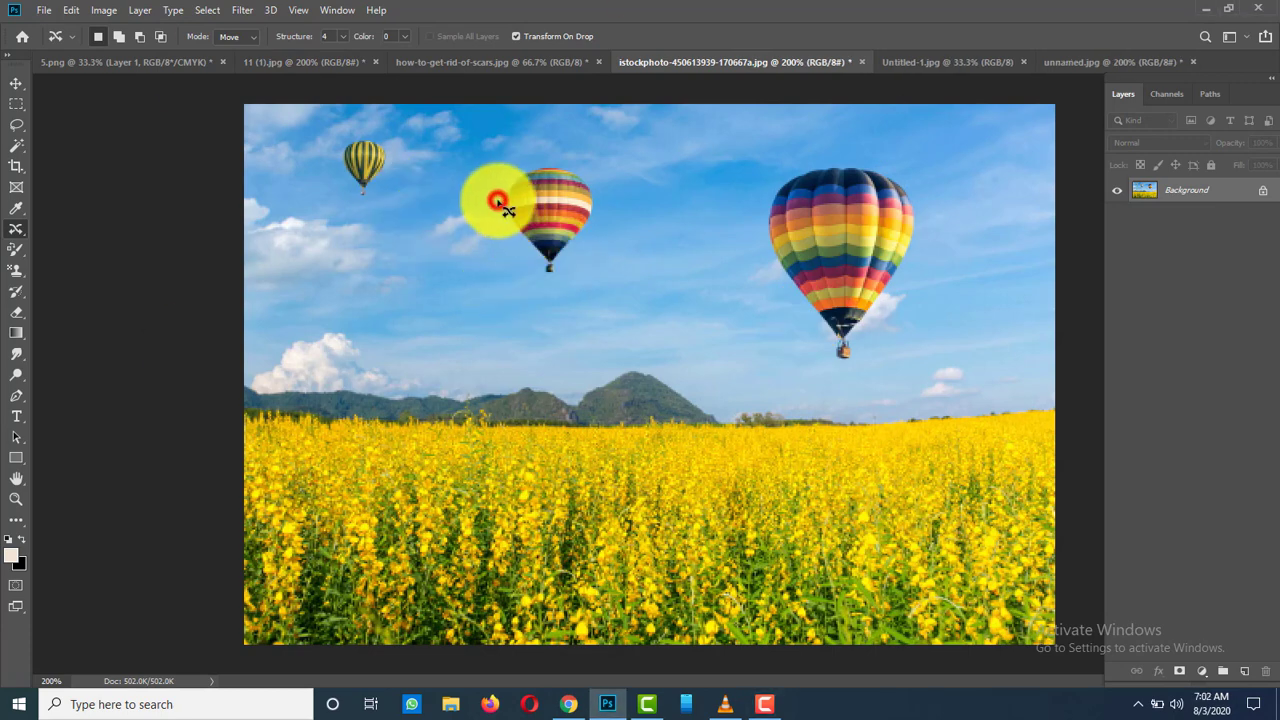
mouse_move(505, 203)
mouse_down()
mouse_move(540, 274)
mouse_move(560, 282)
mouse_move(595, 228)
mouse_move(597, 180)
mouse_move(559, 160)
mouse_move(500, 184)
mouse_move(500, 196)
mouse_move(666, 201)
mouse_up()
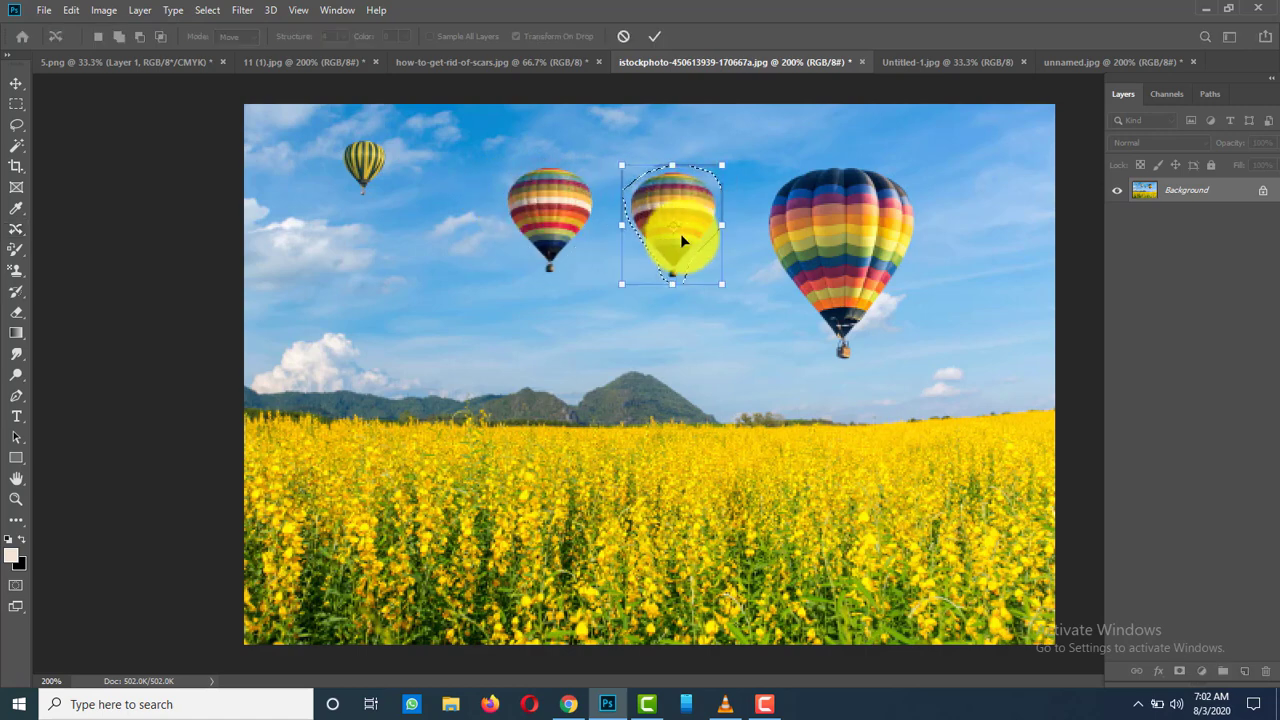
key(Return)
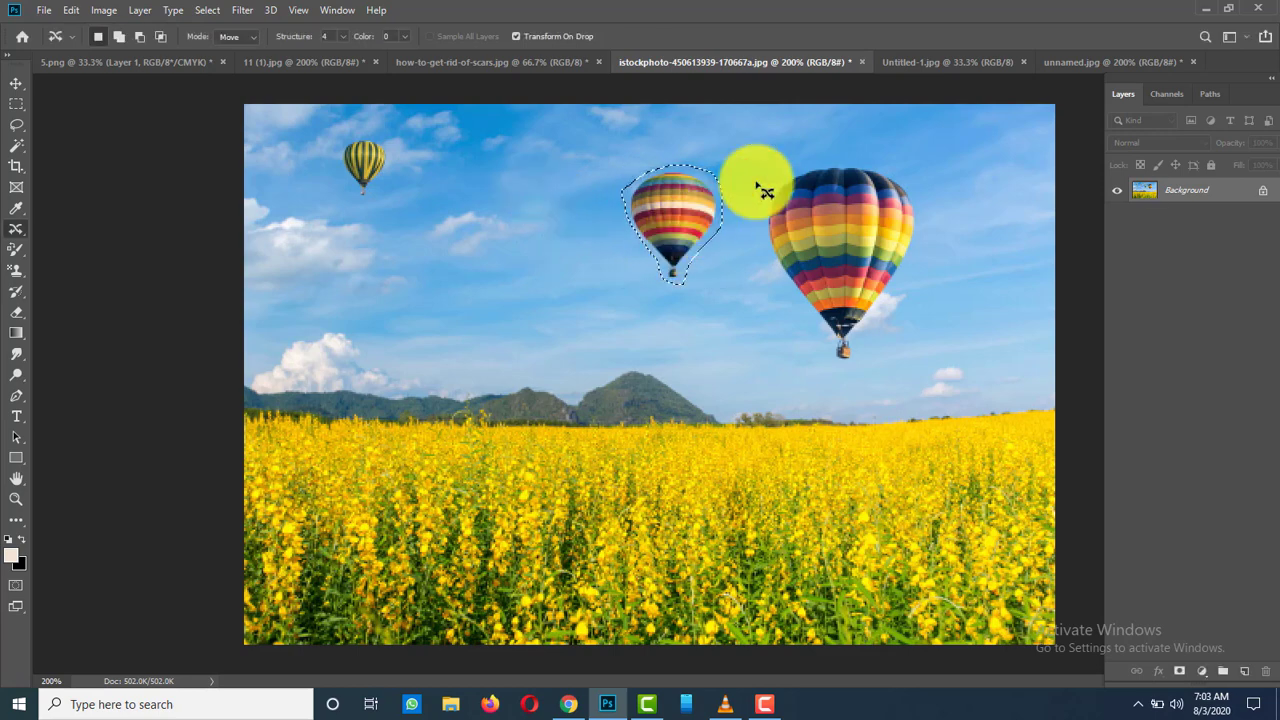
In Untitled-1.jpg, outline the front reclining kangaroo and relocate it below the other two kangaroos with the Content-Aware Move Tool.
click(935, 62)
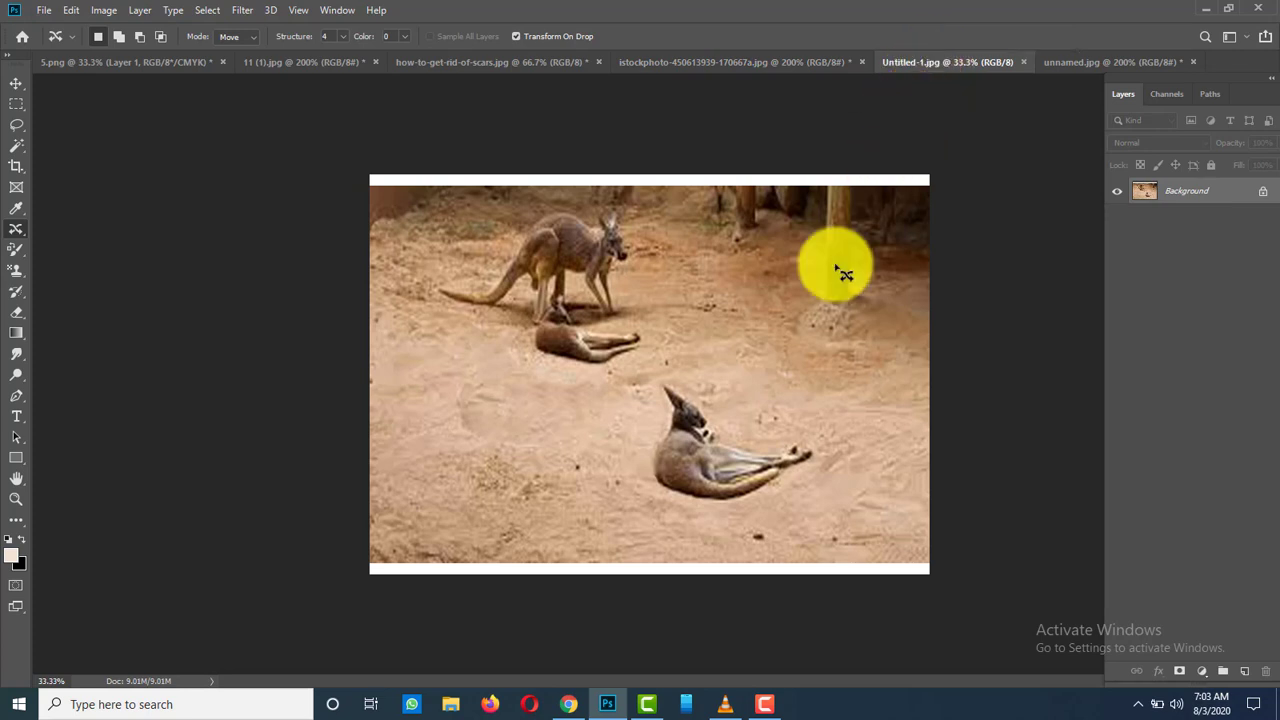
mouse_move(657, 386)
mouse_down()
mouse_move(660, 483)
mouse_move(680, 506)
mouse_move(750, 515)
mouse_move(808, 491)
mouse_move(829, 449)
mouse_move(747, 447)
mouse_move(719, 423)
mouse_up()
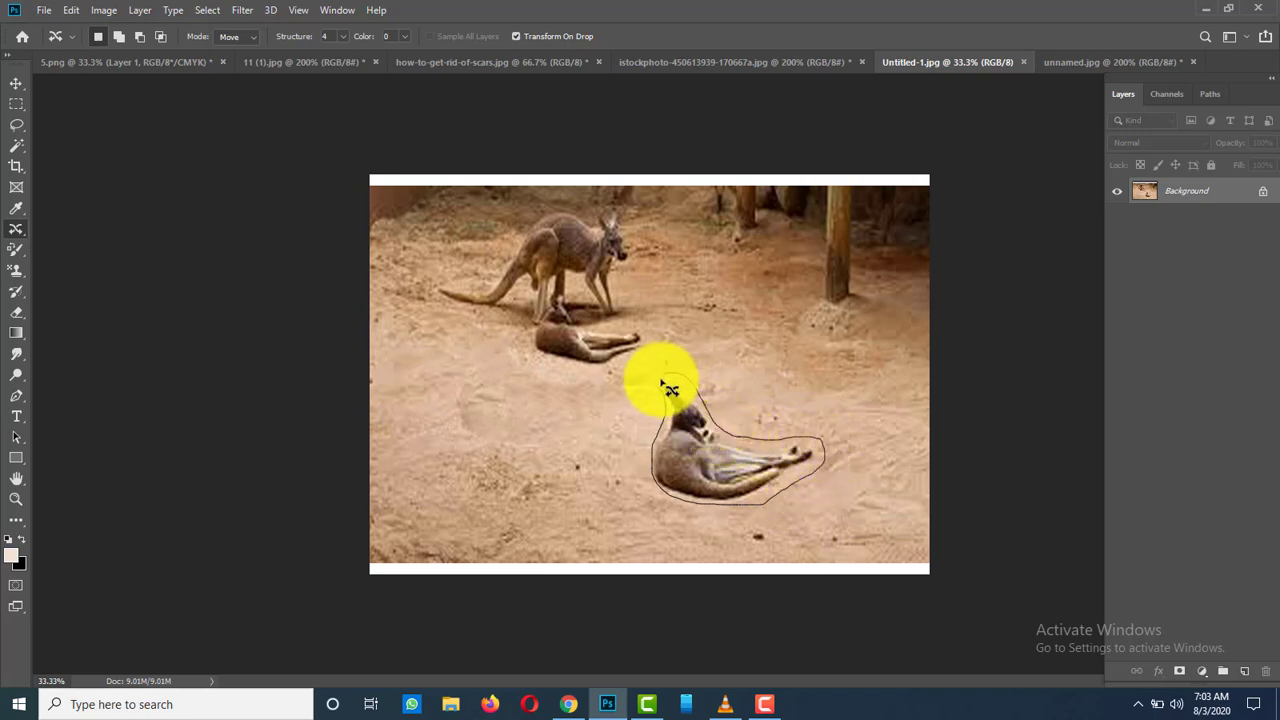
mouse_move(704, 445)
mouse_down()
mouse_move(631, 440)
mouse_move(491, 383)
mouse_move(504, 396)
mouse_up()
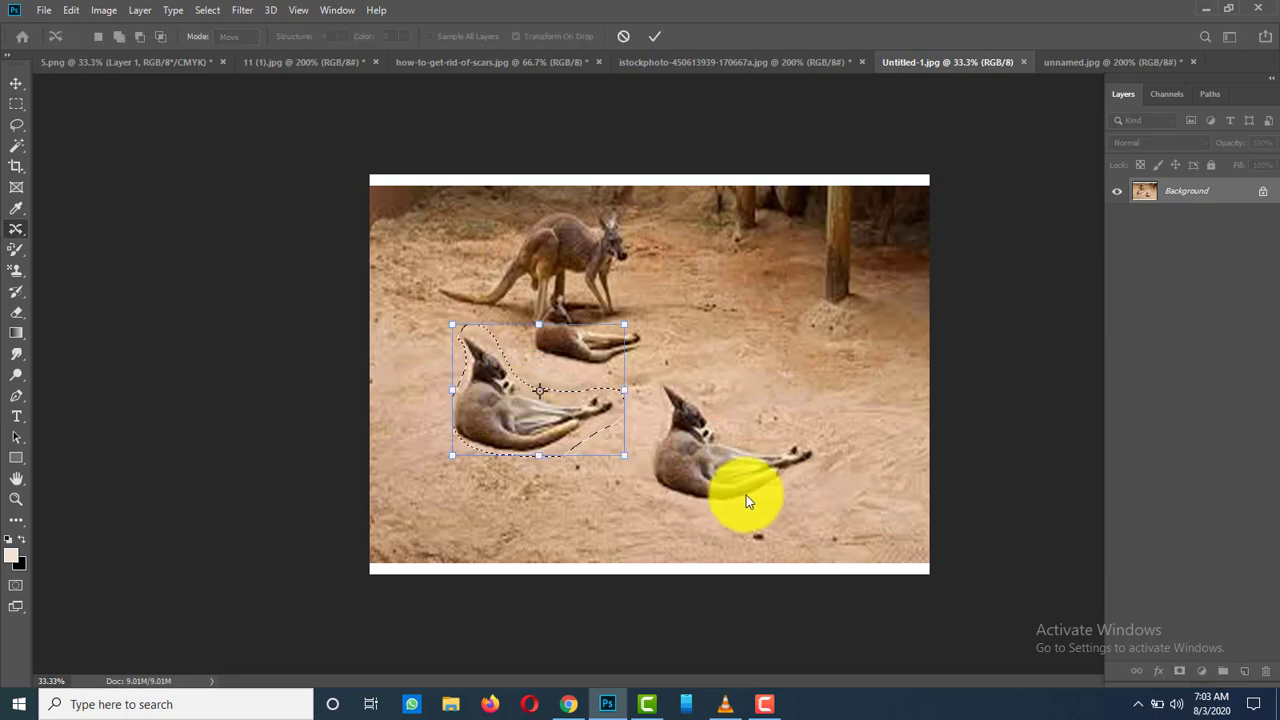
click(631, 413)
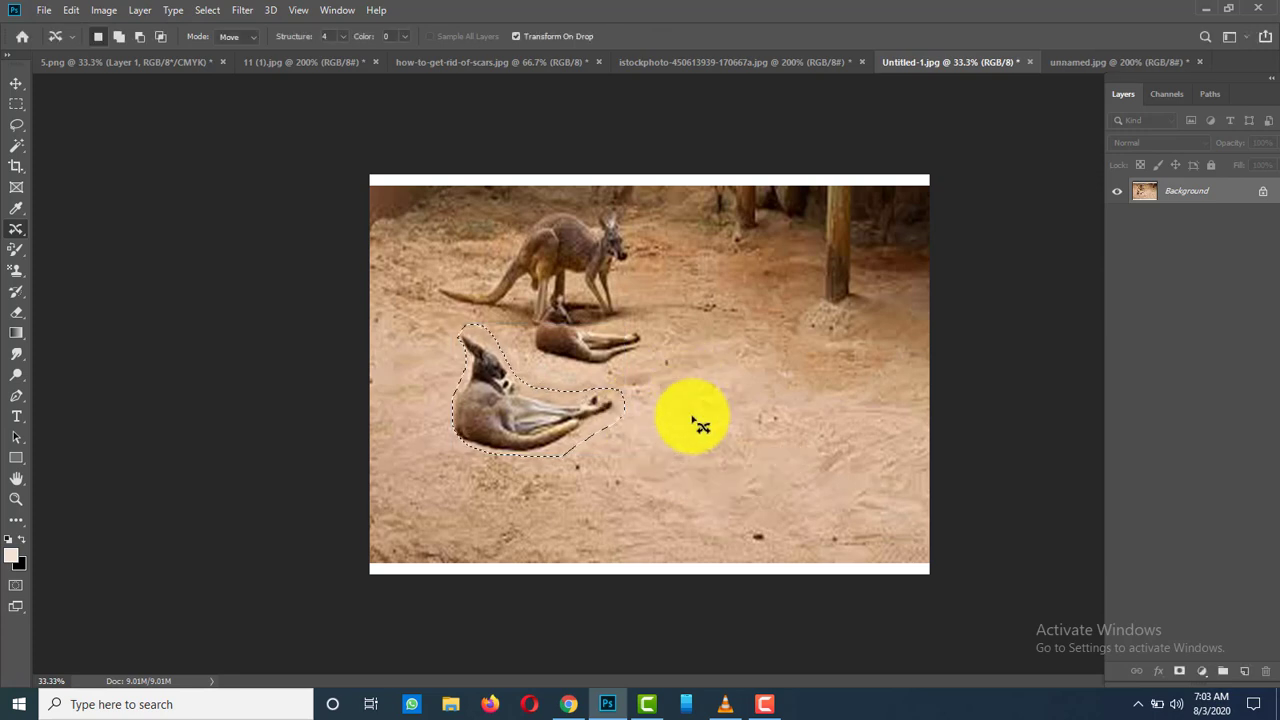
In unnamed.jpg, outline the woman with outstretched arms loosely with the Content-Aware Move Tool.
click(1117, 62)
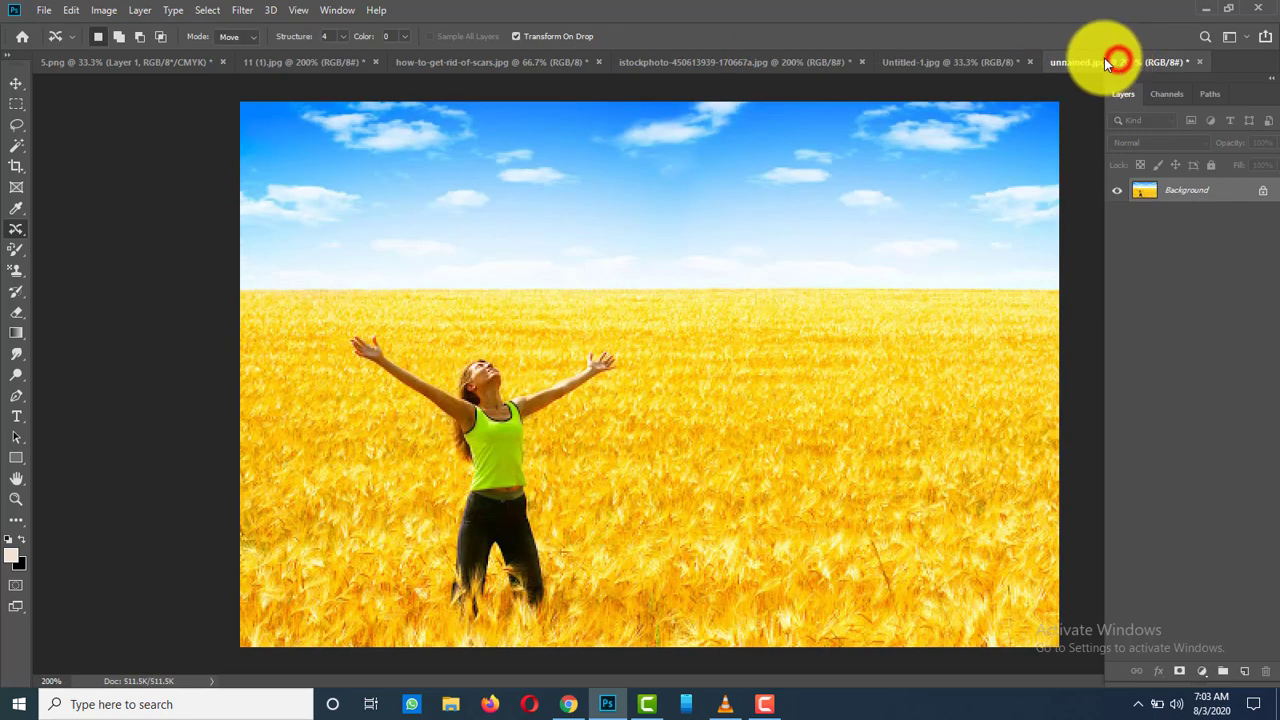
click(325, 344)
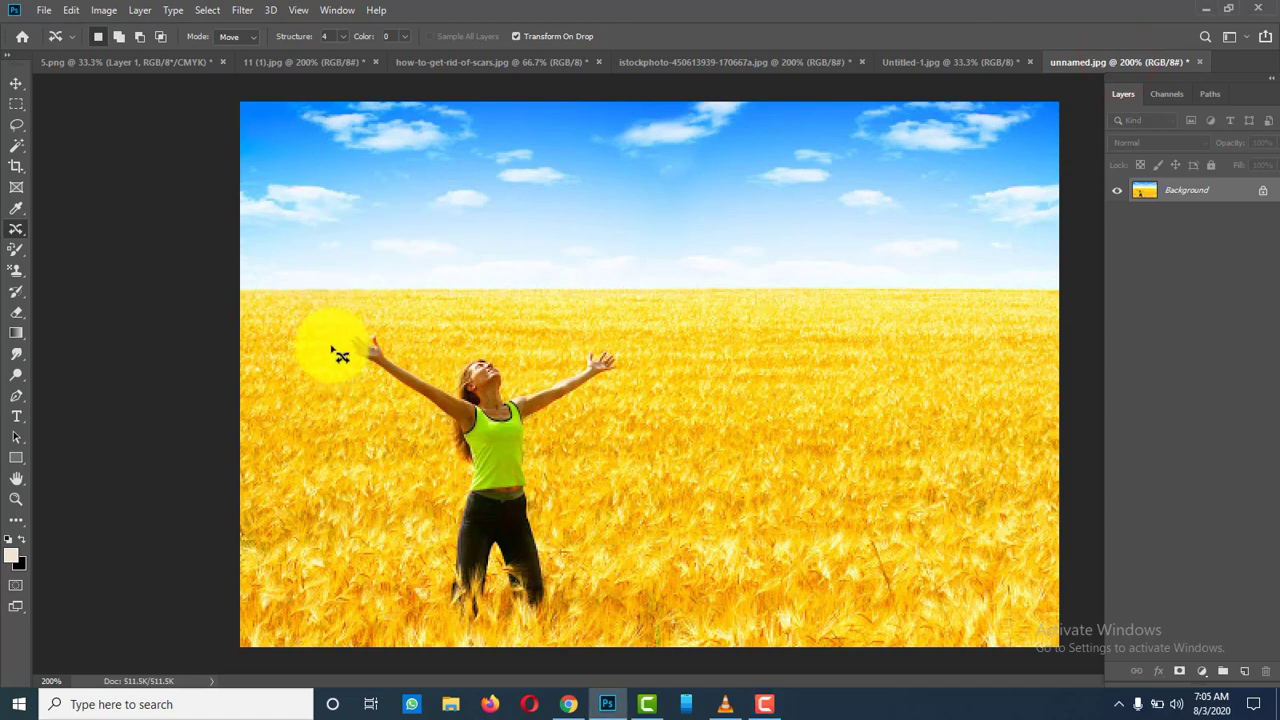
mouse_move(330, 350)
mouse_down()
mouse_move(432, 436)
mouse_move(445, 627)
mouse_move(511, 645)
mouse_move(563, 626)
mouse_move(545, 444)
mouse_move(627, 384)
mouse_move(638, 359)
mouse_move(628, 337)
mouse_move(539, 362)
mouse_move(470, 341)
mouse_move(431, 349)
mouse_move(362, 315)
mouse_move(330, 328)
mouse_move(354, 366)
mouse_up()
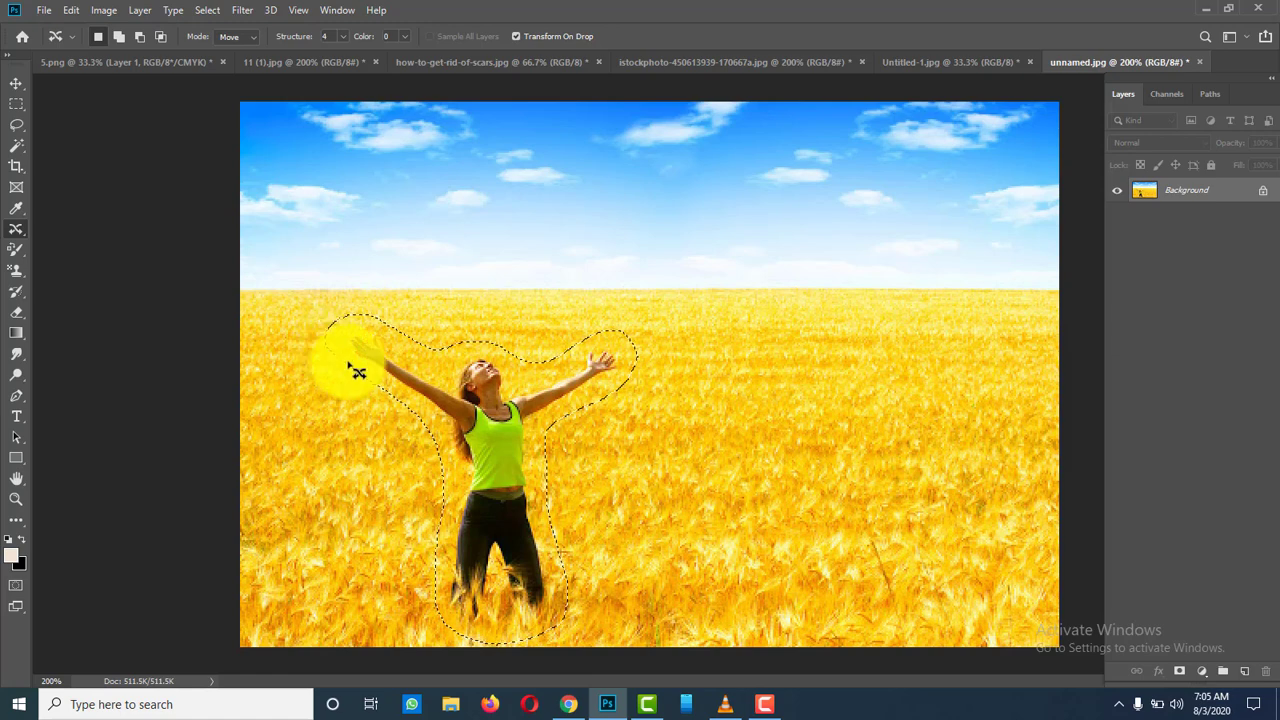
Try relocating the selected woman to the opposite side of the wheat field at her original size, and undo the move.
mouse_move(468, 378)
mouse_down()
mouse_move(543, 400)
mouse_move(852, 398)
mouse_up()
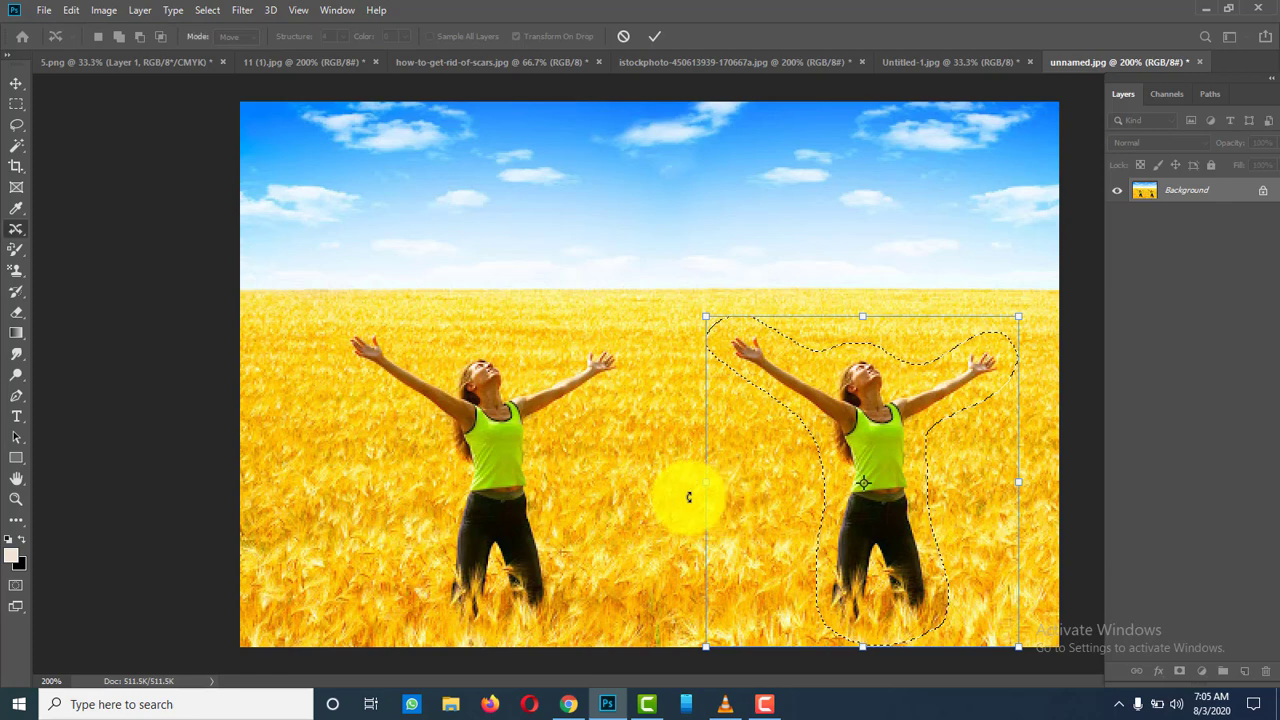
key(Return)
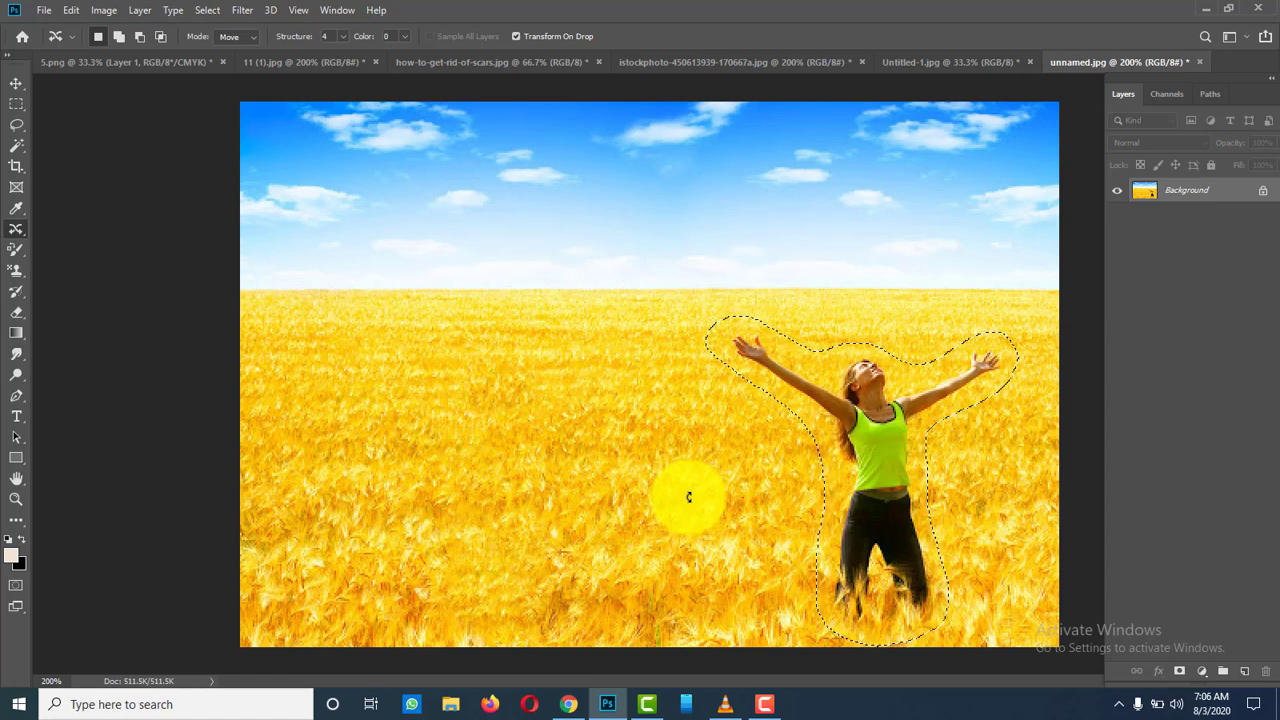
key(ctrl+z)
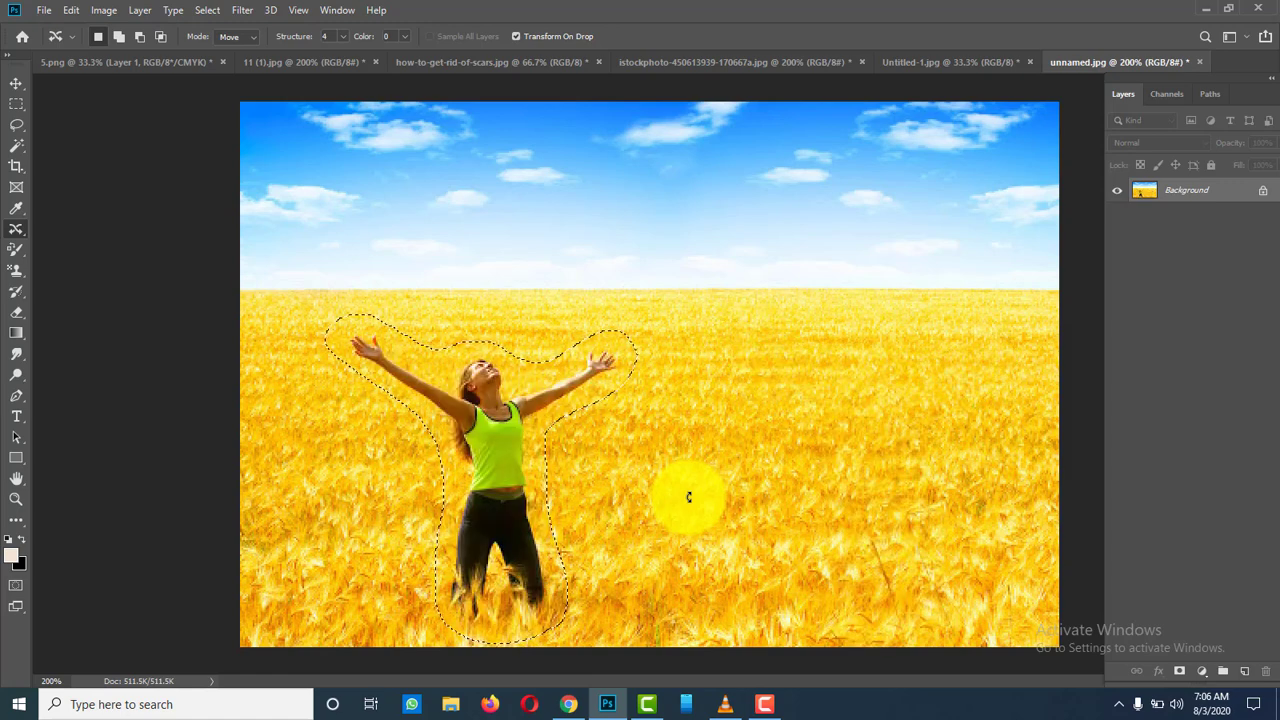
Relocate the selected woman to the right side of the wheat field, scaled down slightly and tilted counterclockwise, and deselect.
drag(500, 418, 885, 410)
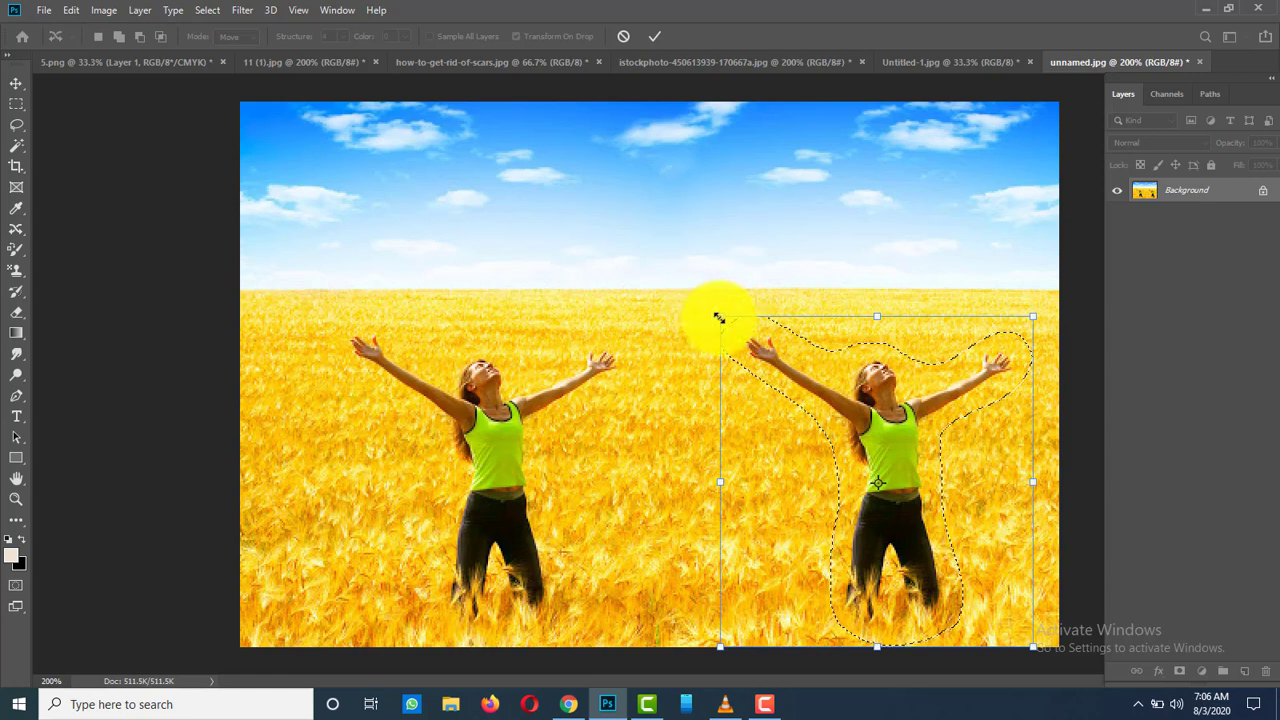
drag(719, 318, 797, 392)
drag(745, 334, 700, 371)
key(Return)
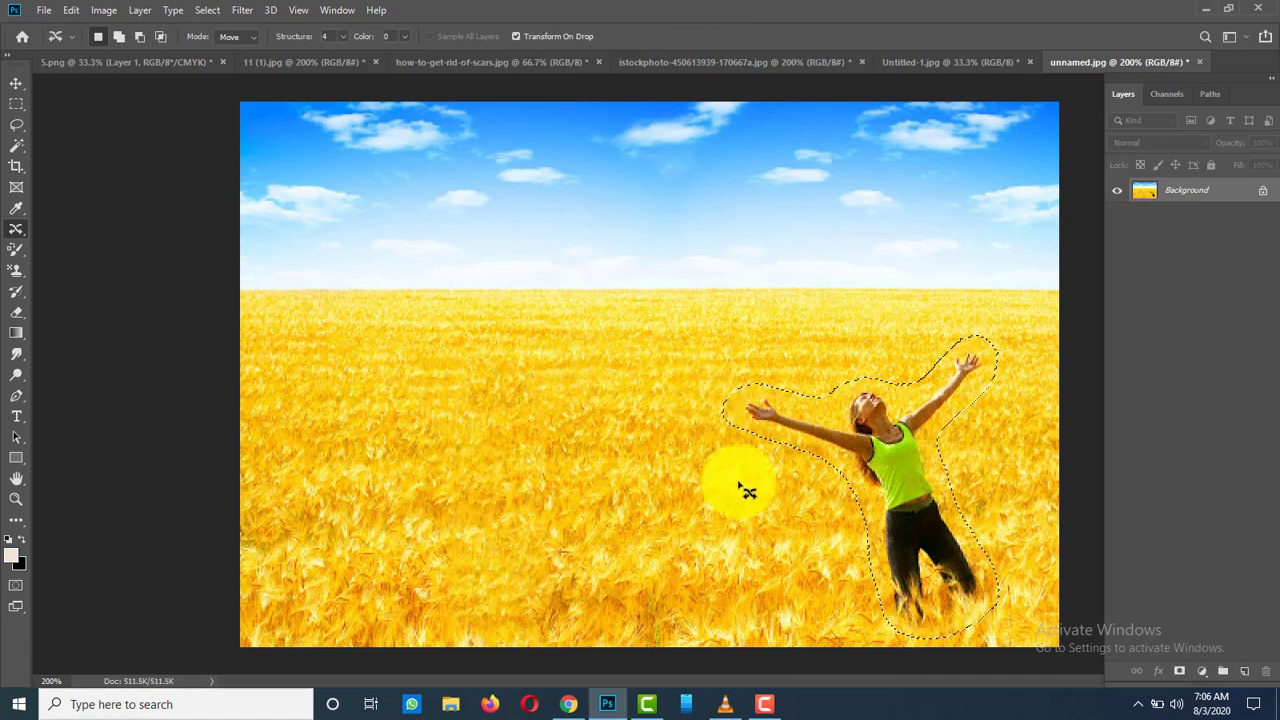
key(ctrl+d)
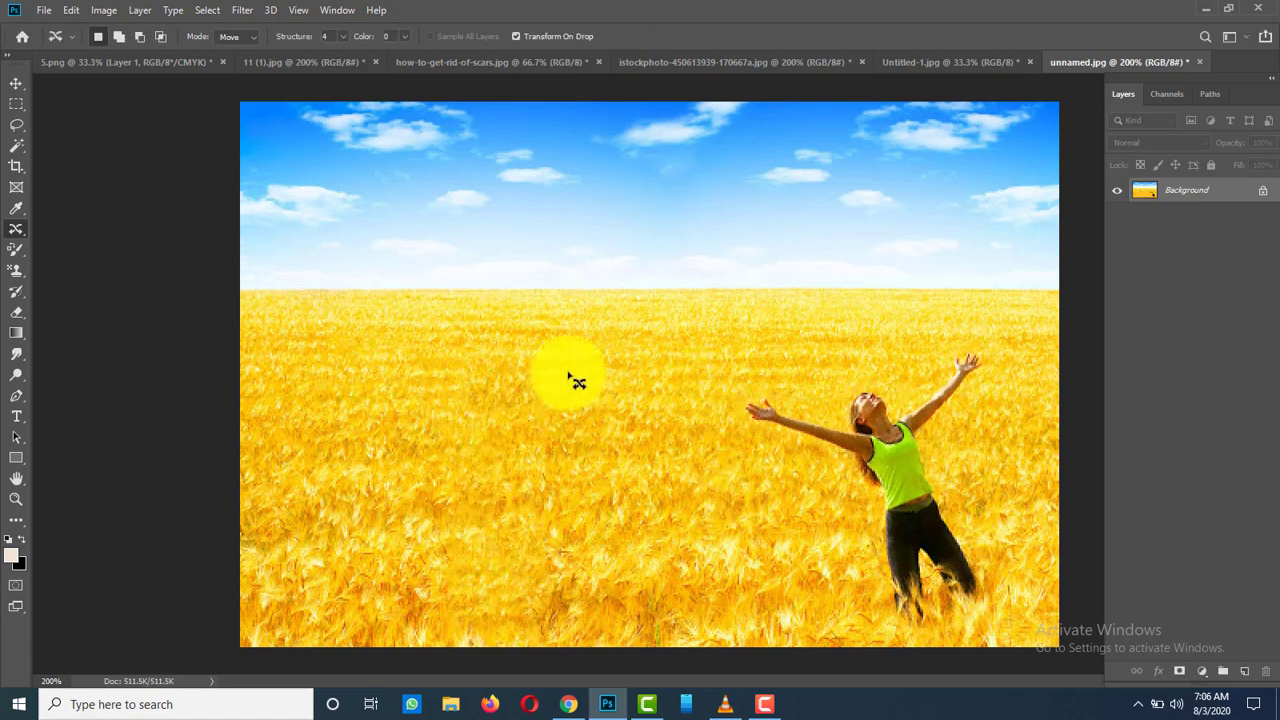
Switch from the Content-Aware Move Tool to the Red Eye Tool.
right_click(23, 232)
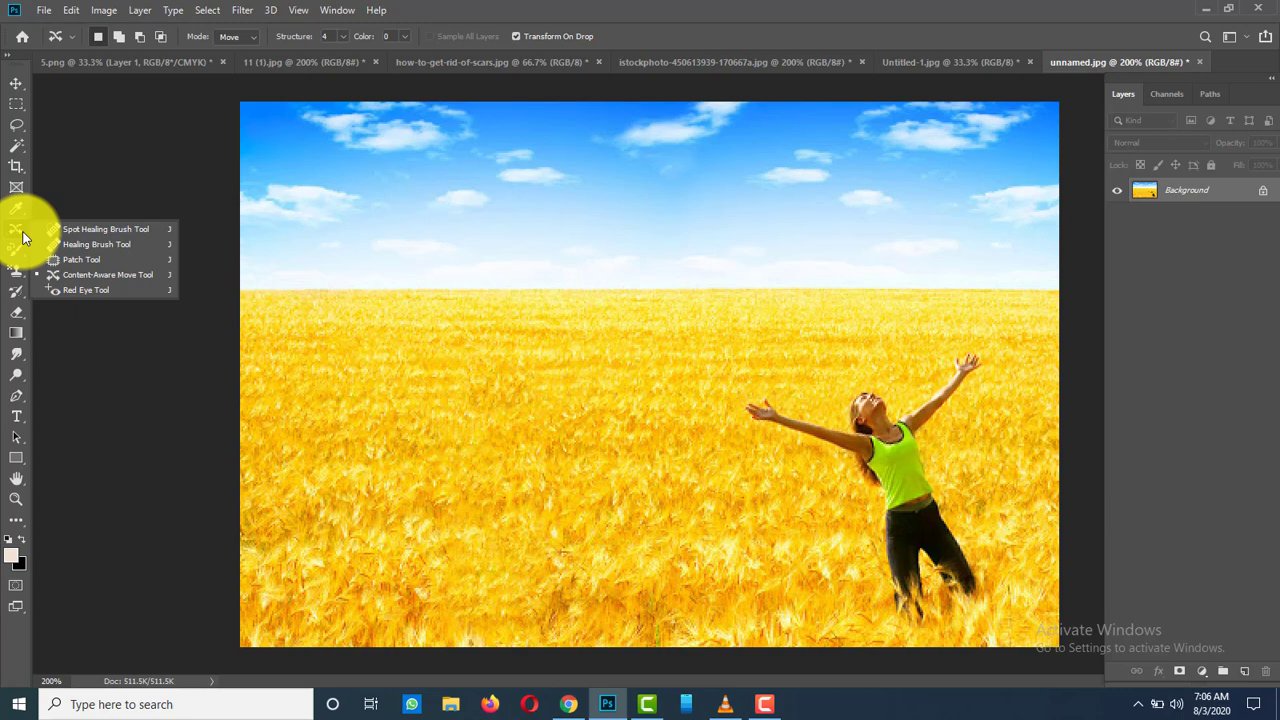
click(95, 289)
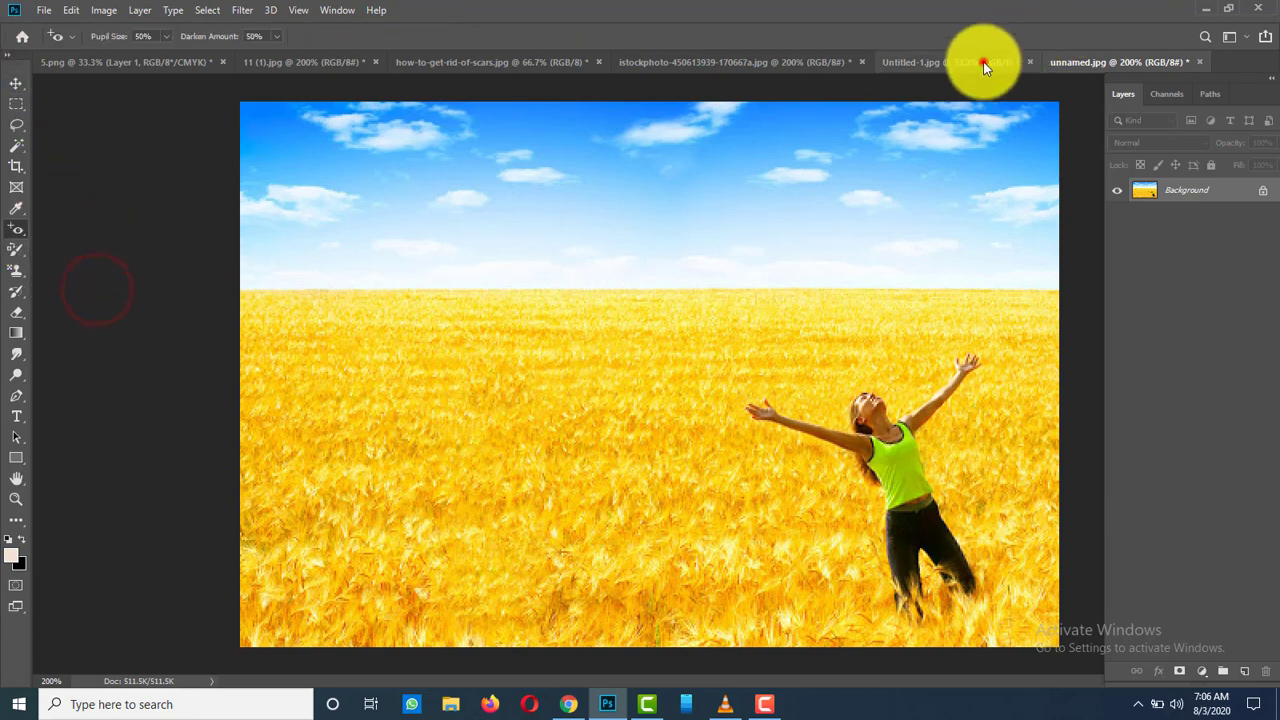
Look through the open documents for a portrait with red pupils.
click(983, 61)
click(700, 62)
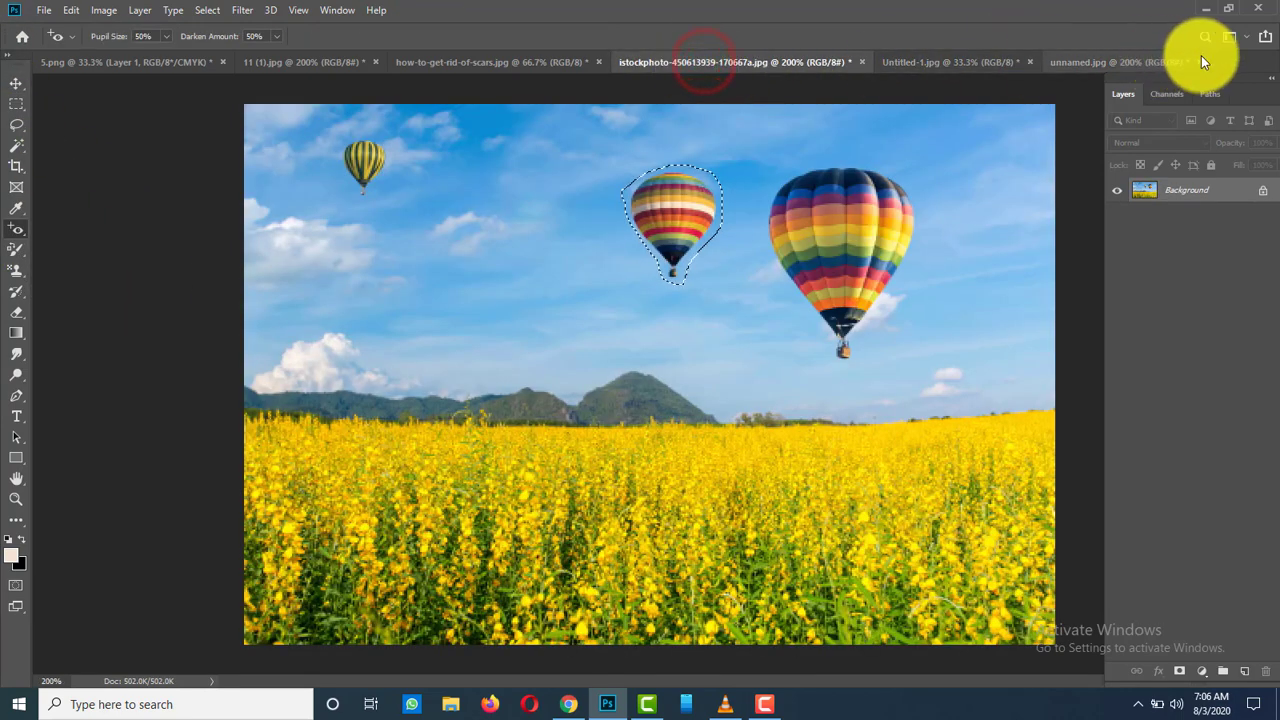
click(1127, 62)
click(166, 62)
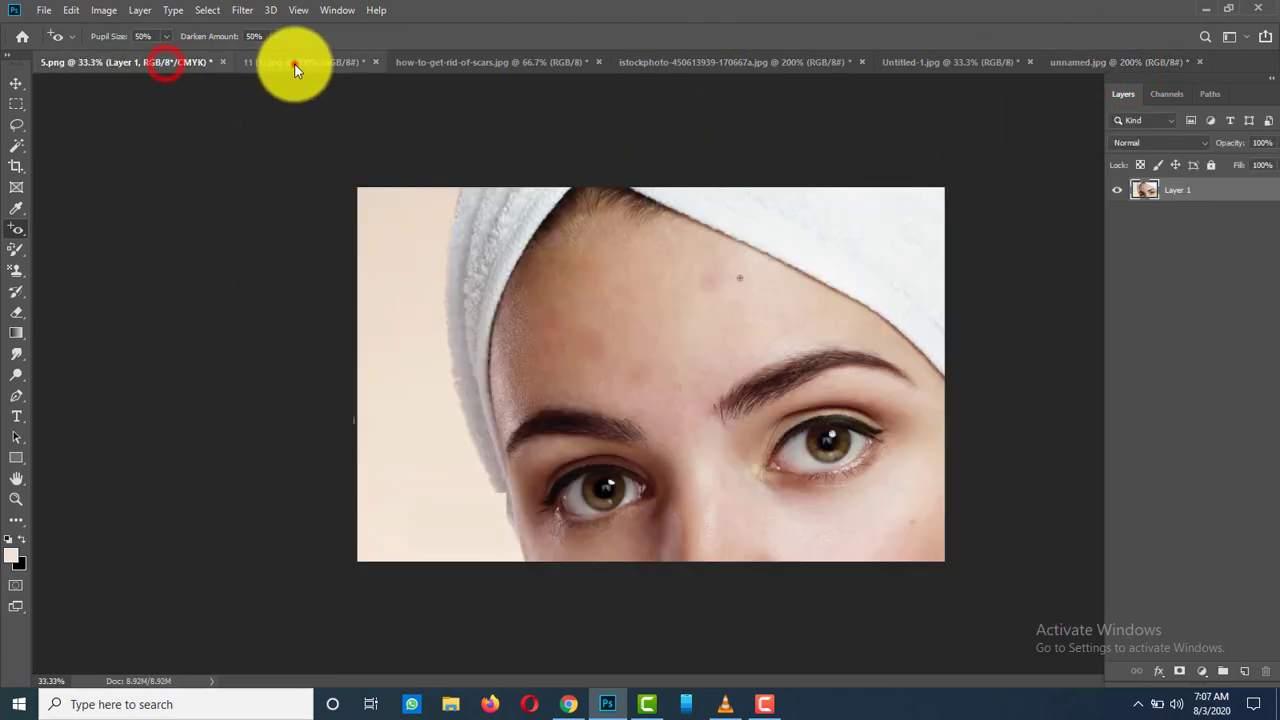
click(294, 62)
click(431, 61)
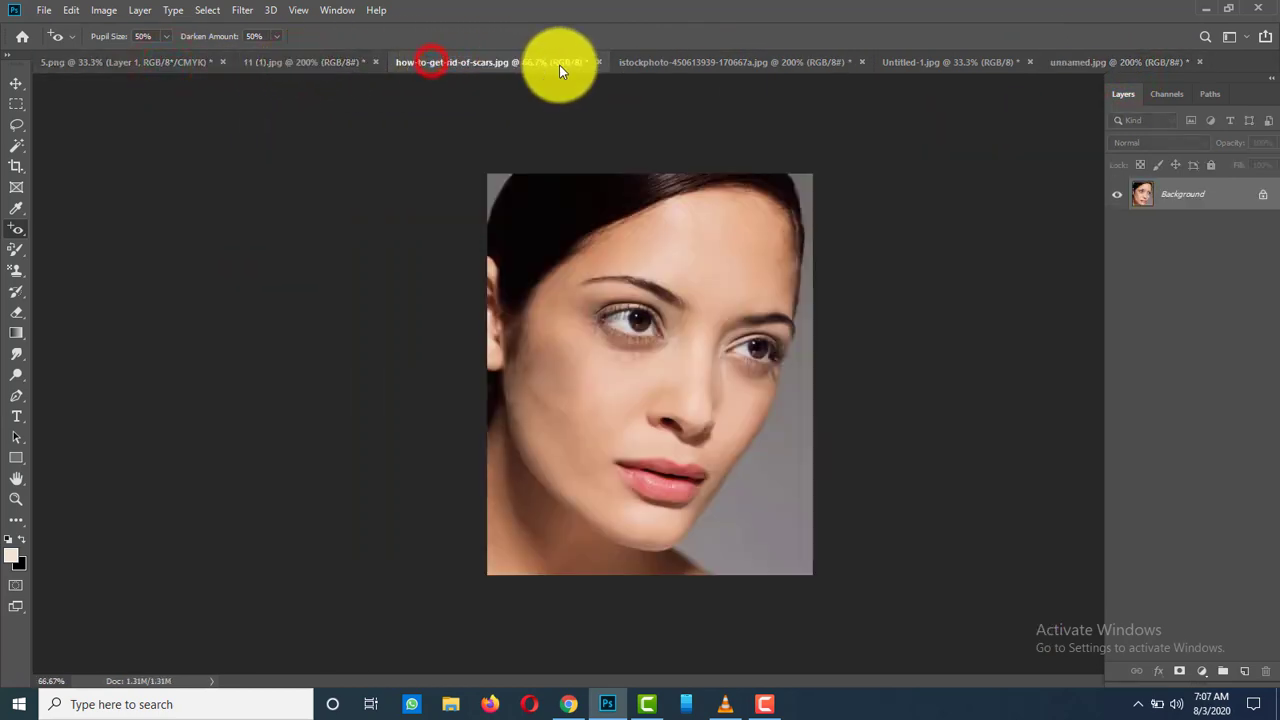
click(639, 65)
click(938, 62)
click(1125, 62)
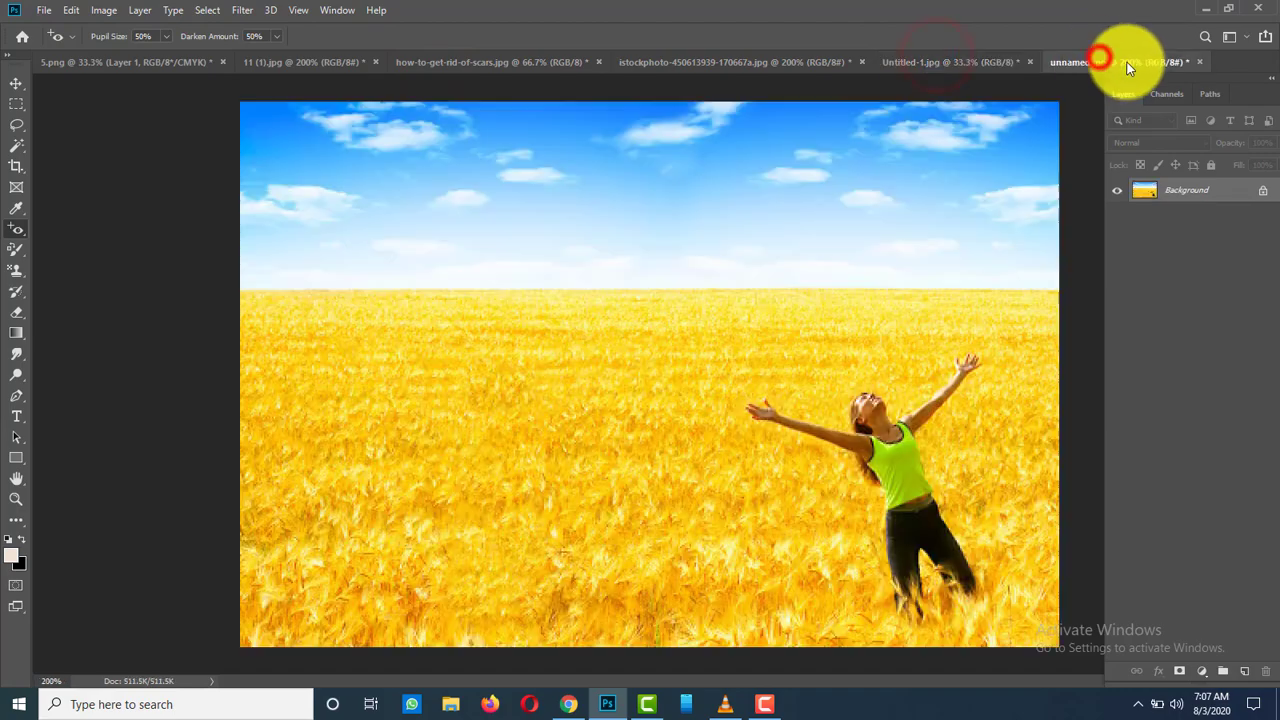
Open red1.png from the images folder and remove the red from both pupils with the Red Eye Tool.
click(44, 10)
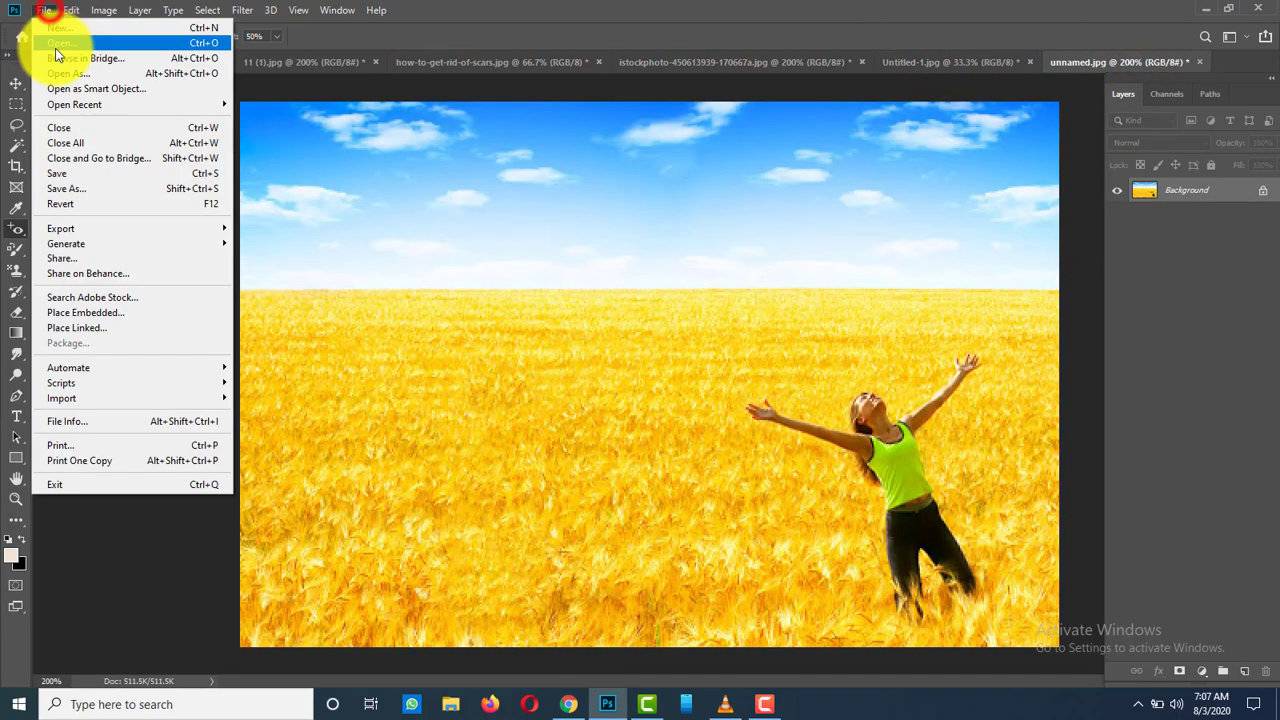
click(55, 47)
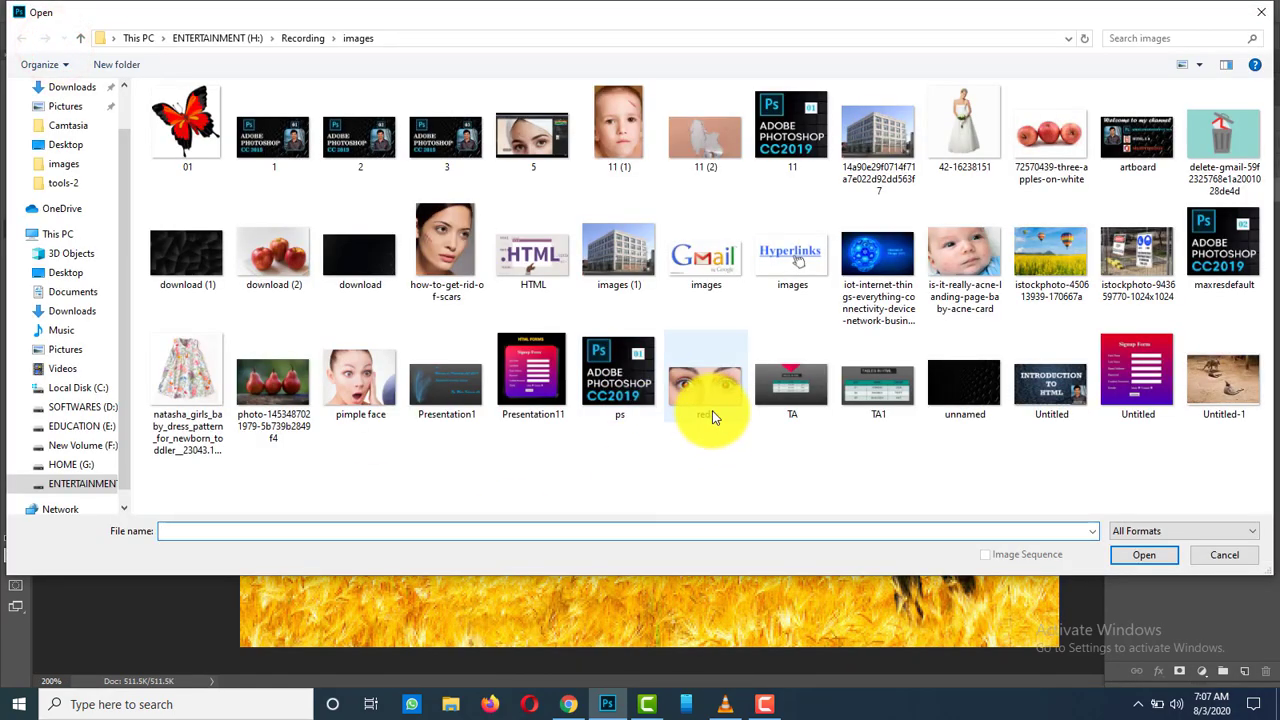
double_click(712, 410)
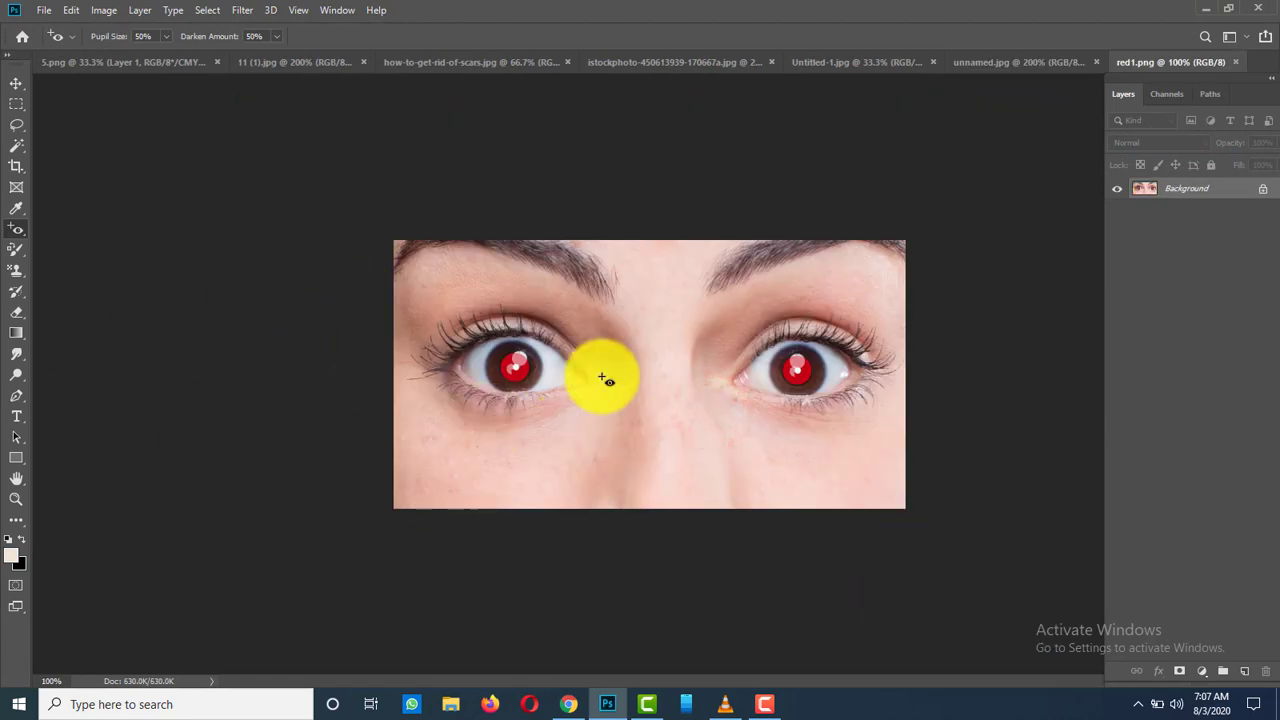
click(515, 370)
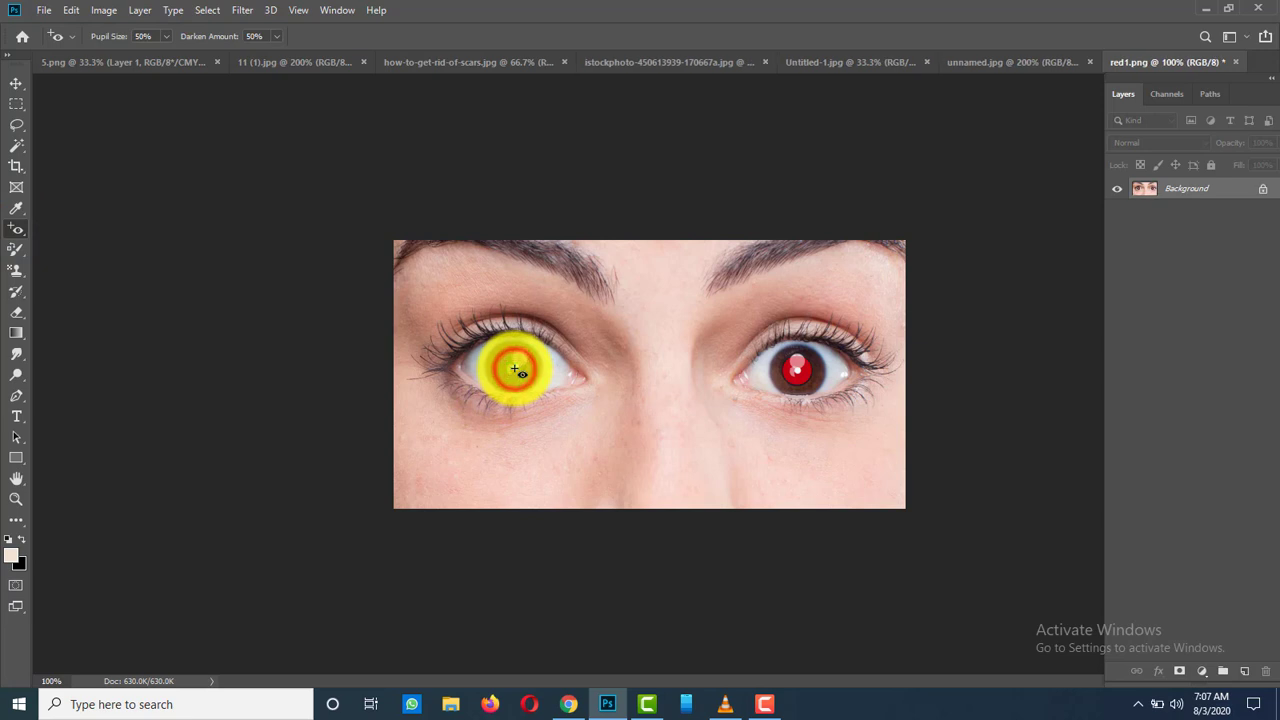
click(797, 373)
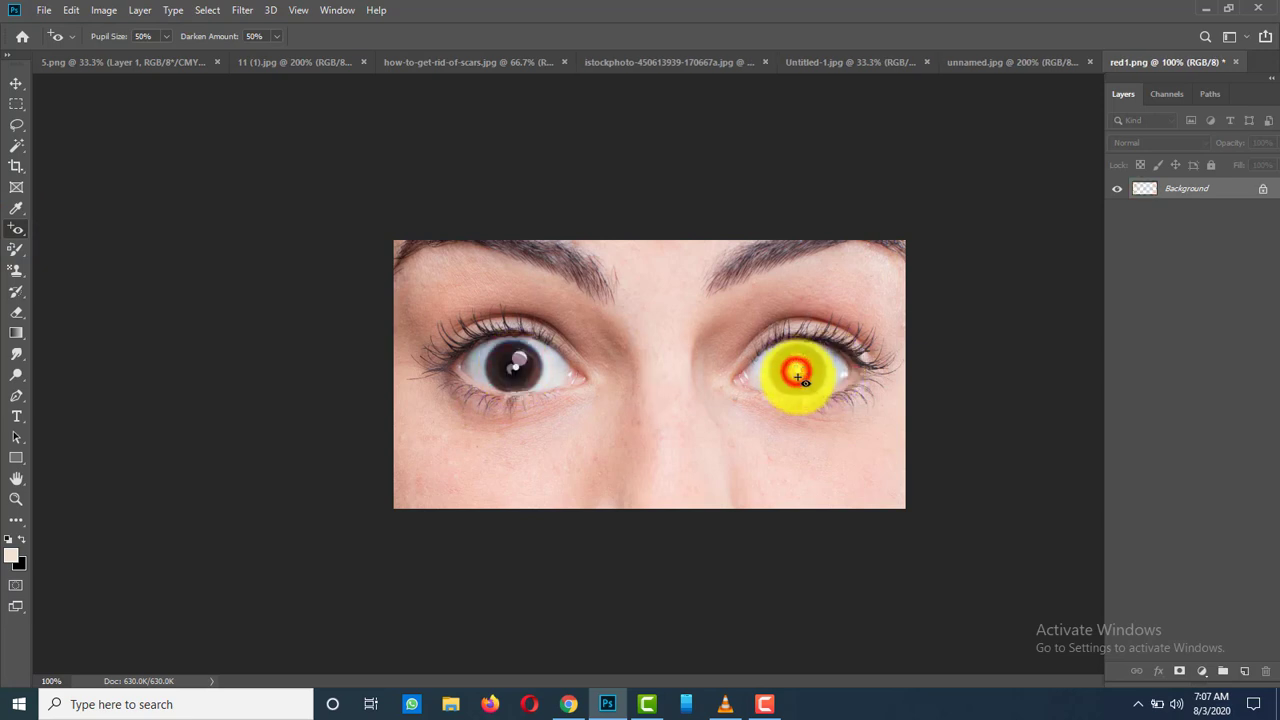
right_click(16, 229)
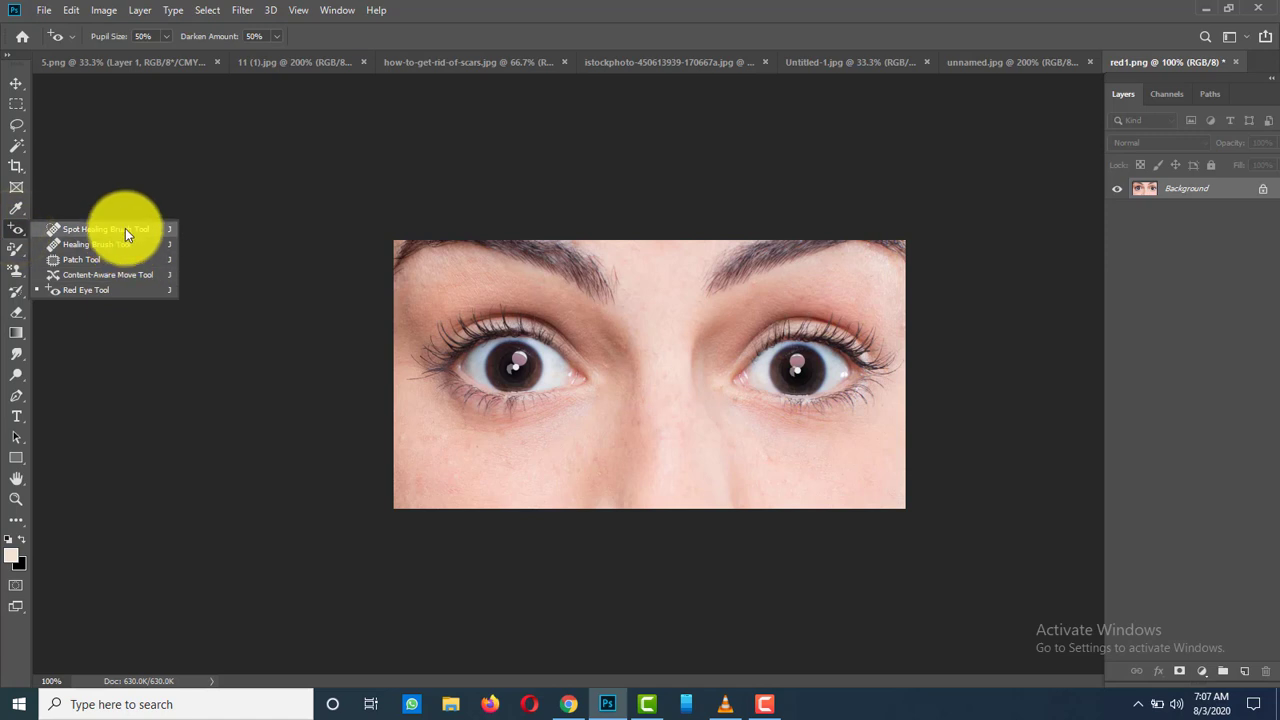